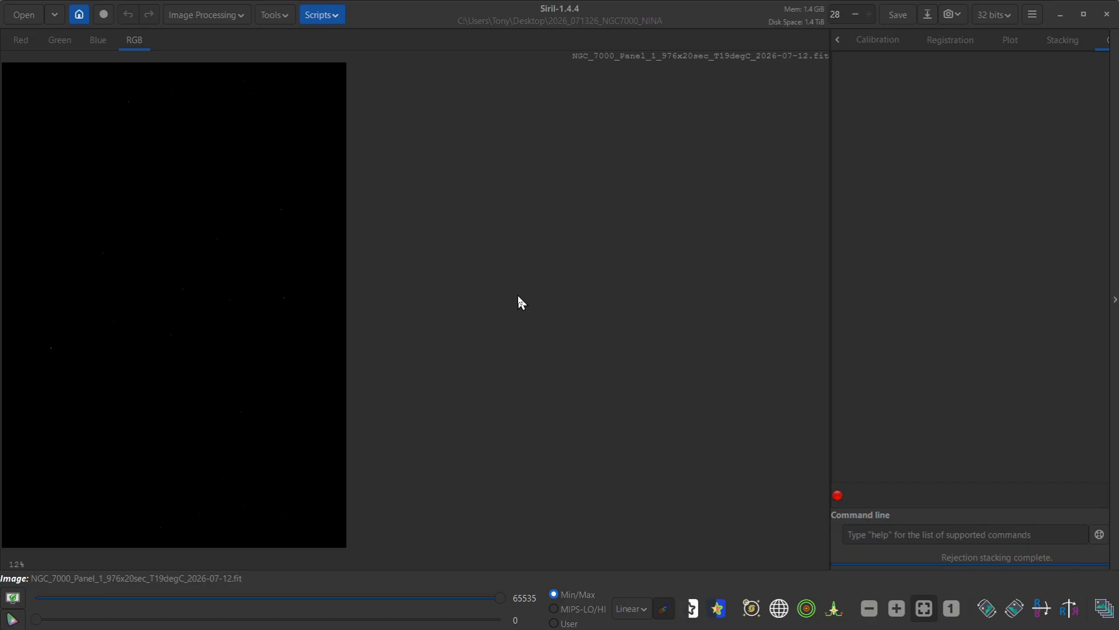
# Open the Astro-Imager-Seestar_Mosaic_Preprocessing_Norm_Overlap_Darks-2K.ssf script for viewing and enlarge its editor window.
pyautogui.click(337, 16)
pyautogui.moveTo(350, 39)
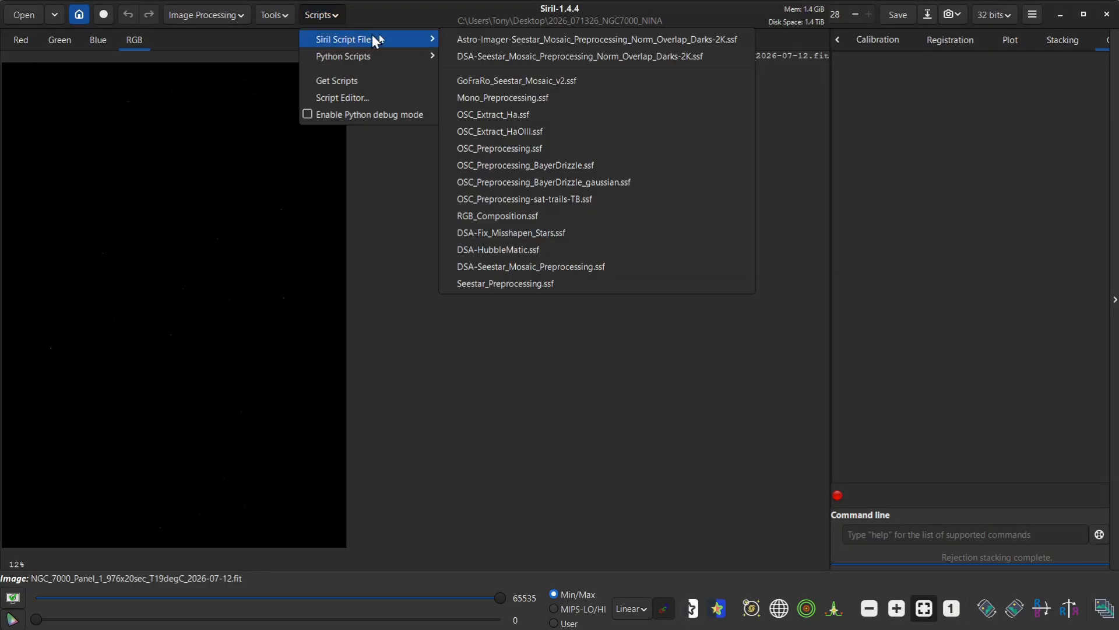
pyautogui.click(488, 39)
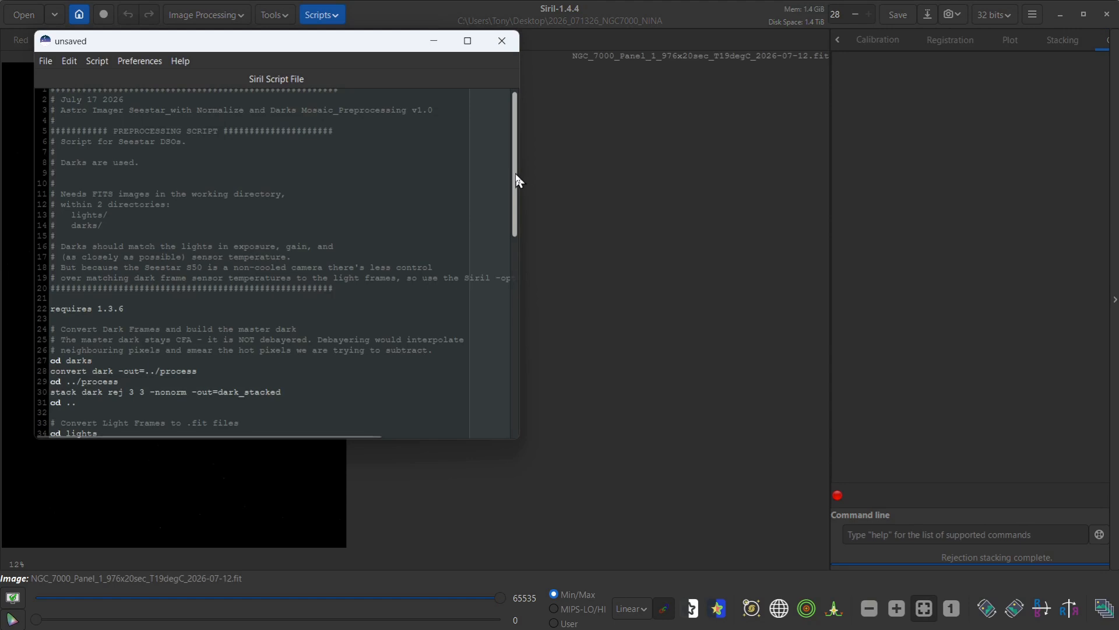
pyautogui.moveTo(517, 441); pyautogui.dragTo(784, 529)
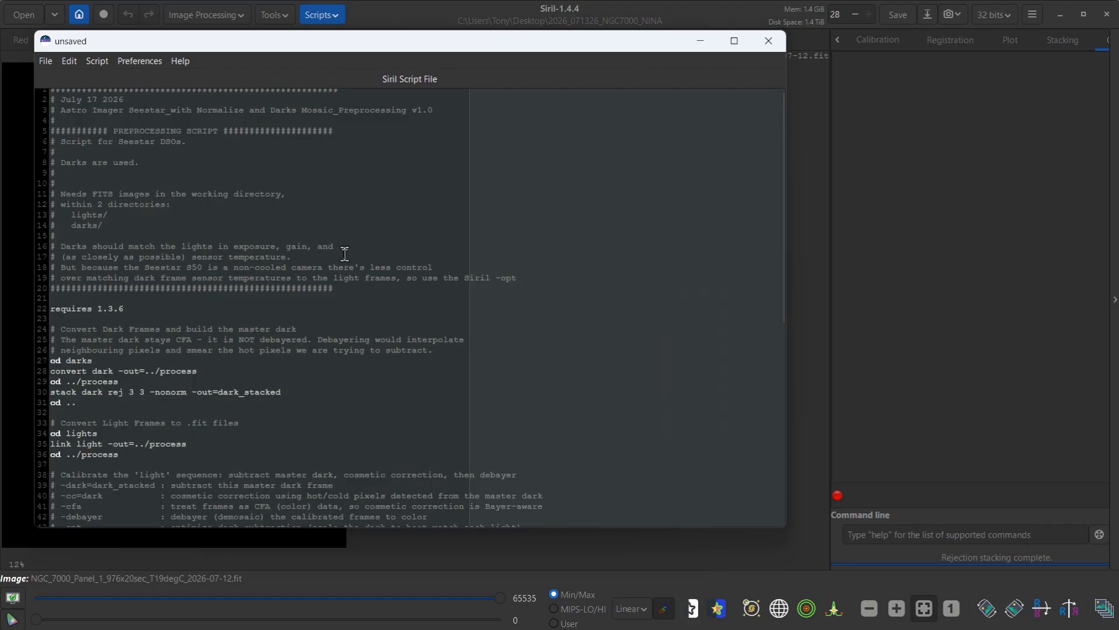
# Examine the script's dark-frame stacking, light calibration with its -opt option, and final stacking command, then close the editor.
pyautogui.moveTo(61, 163); pyautogui.dragTo(152, 163)
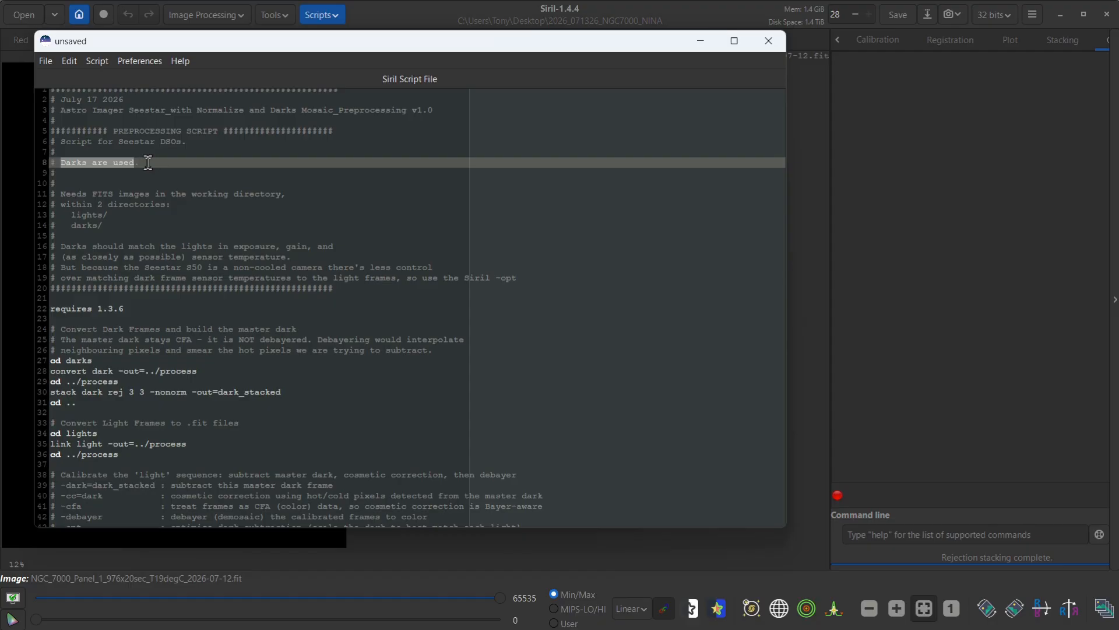
pyautogui.scroll(-1, 167, 306)
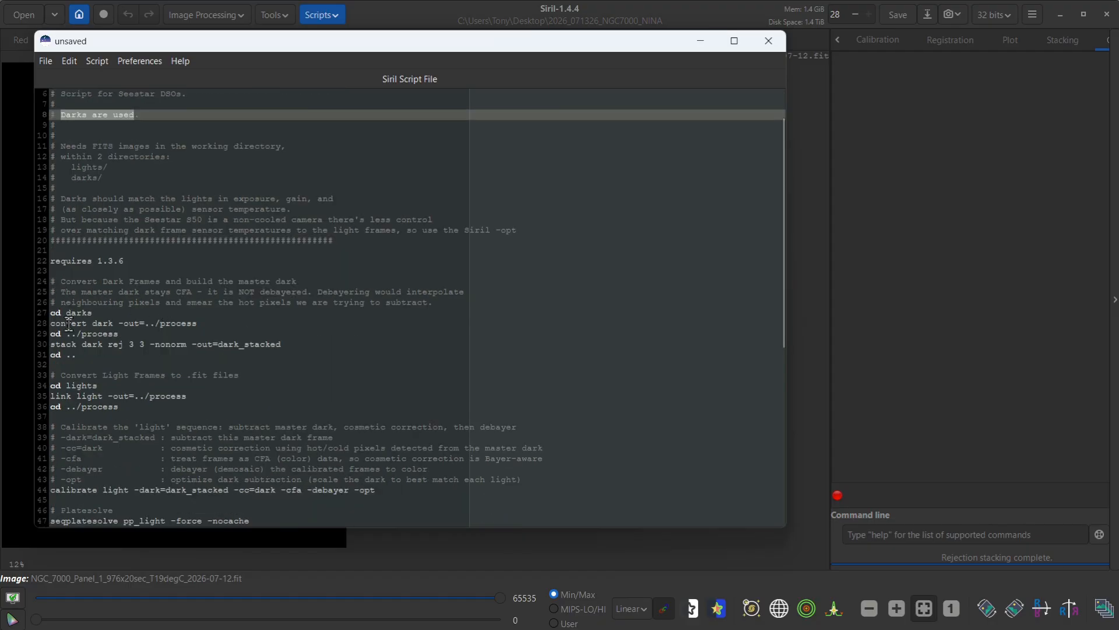
pyautogui.click(51, 314)
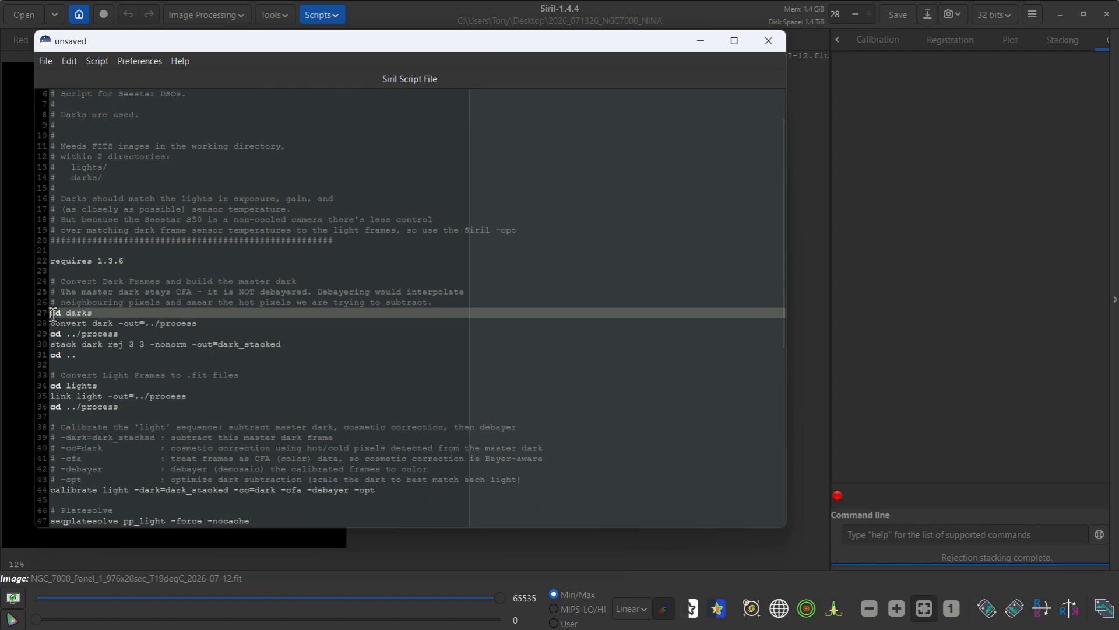
pyautogui.moveTo(51, 314); pyautogui.dragTo(67, 353)
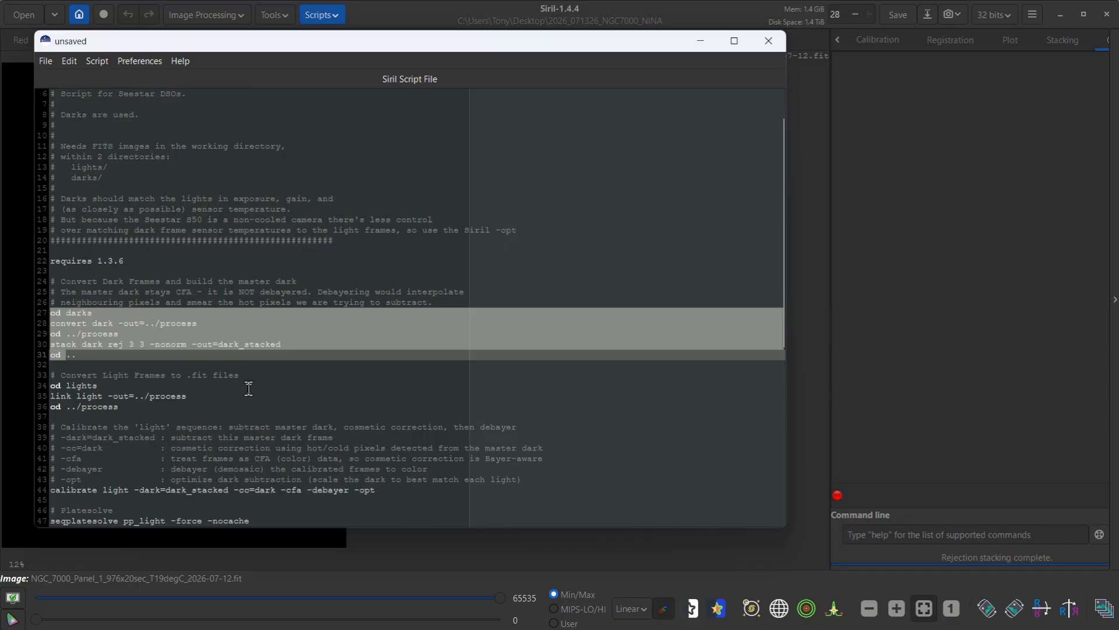
pyautogui.scroll(-6, 246, 385)
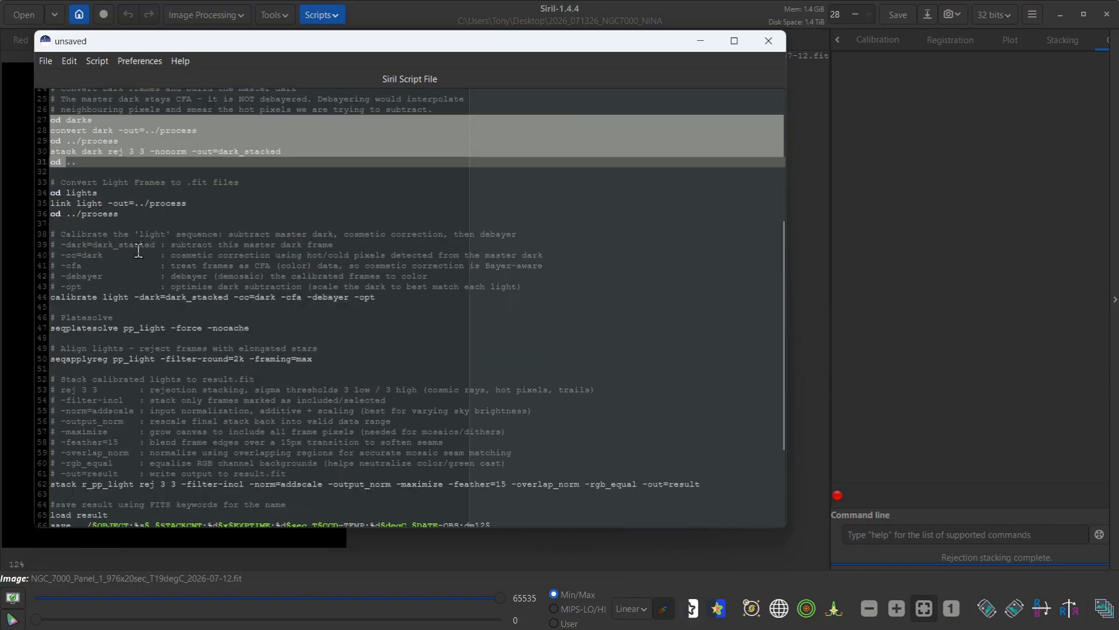
pyautogui.click(60, 298)
pyautogui.moveTo(60, 297); pyautogui.dragTo(373, 298)
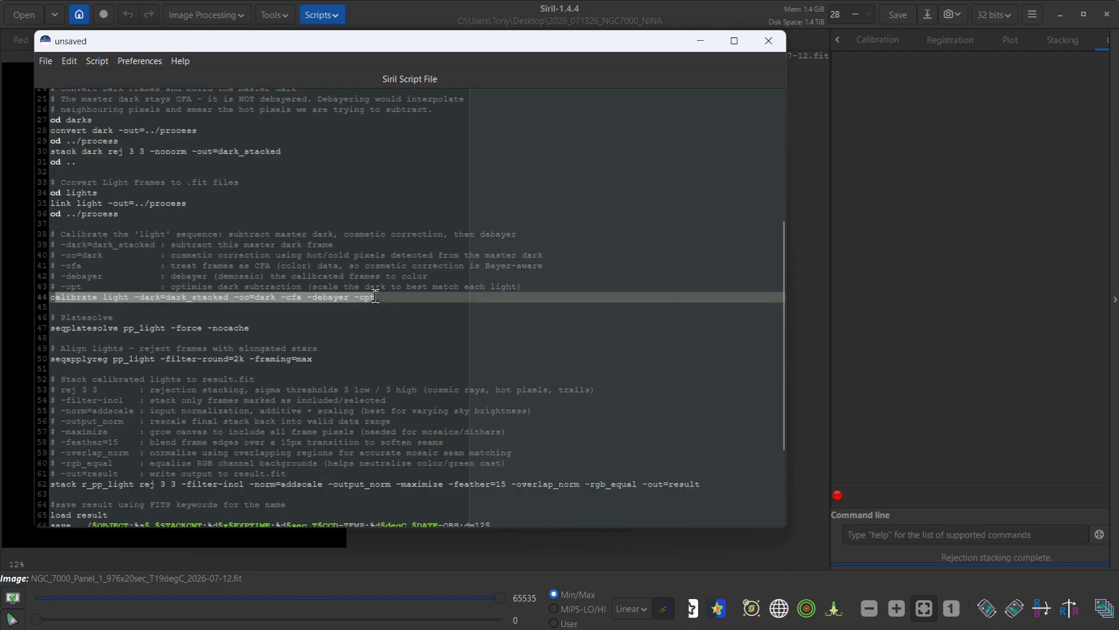
pyautogui.scroll(-3, 175, 365)
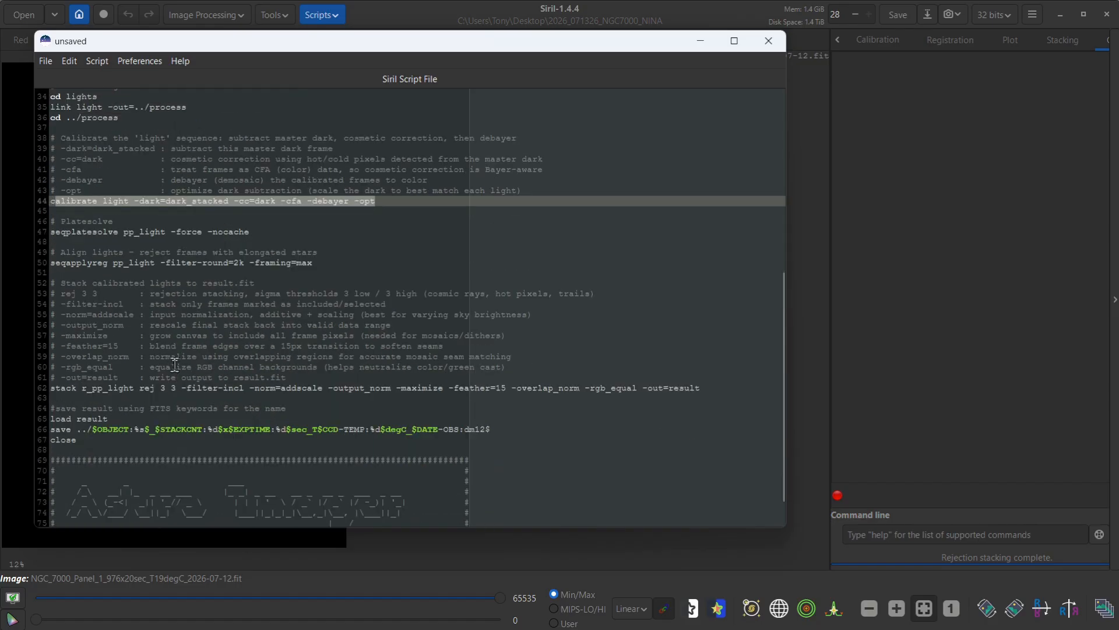
pyautogui.moveTo(51, 388); pyautogui.dragTo(284, 386)
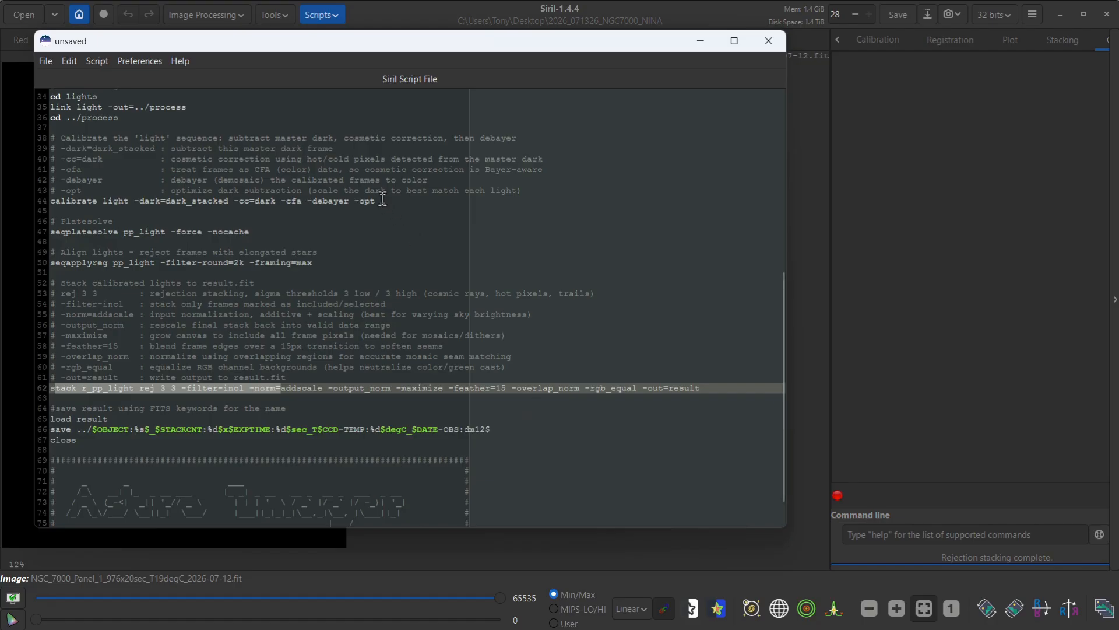
pyautogui.moveTo(377, 200); pyautogui.dragTo(355, 201)
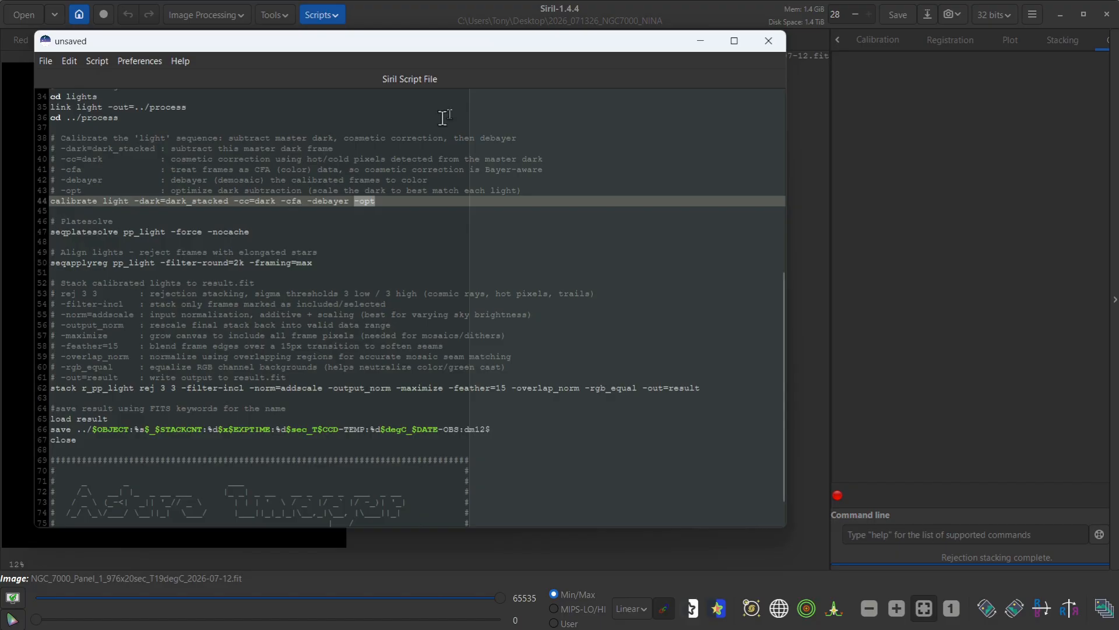
pyautogui.click(768, 42)
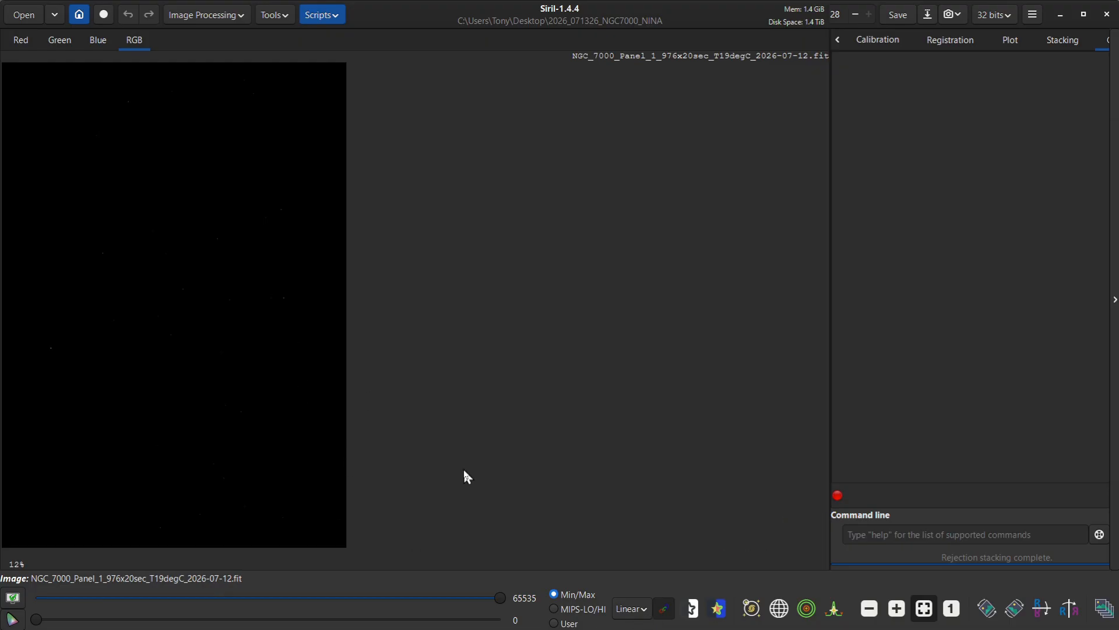
# Set the preview to AutoStretch and crop the image to about 4368 × 6445 px, excluding the ragged black borders.
pyautogui.click(632, 609)
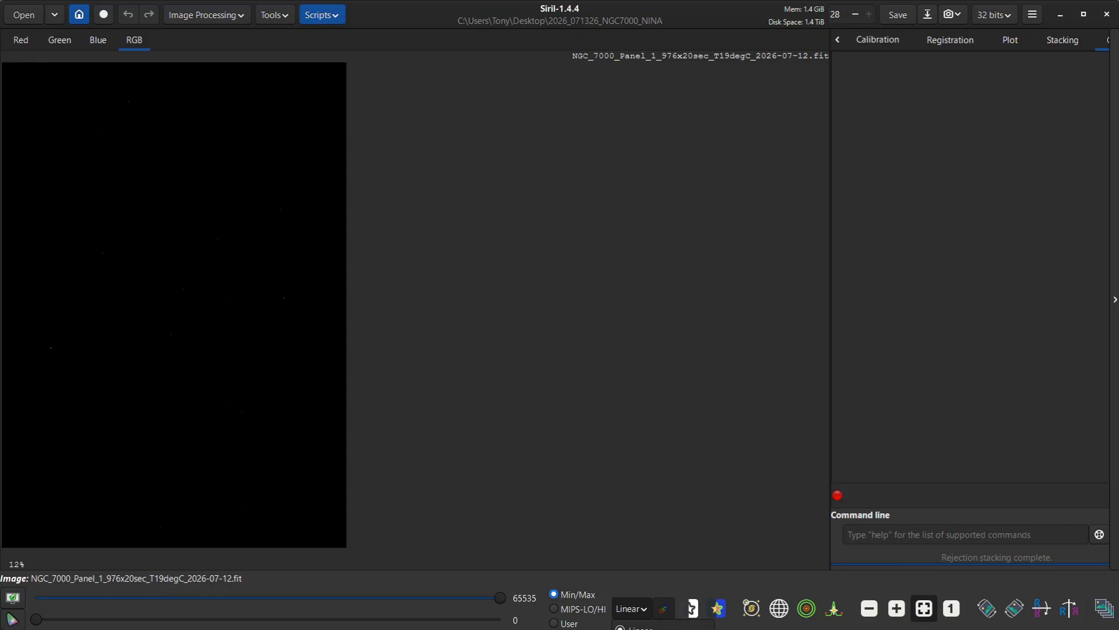
pyautogui.click(647, 628)
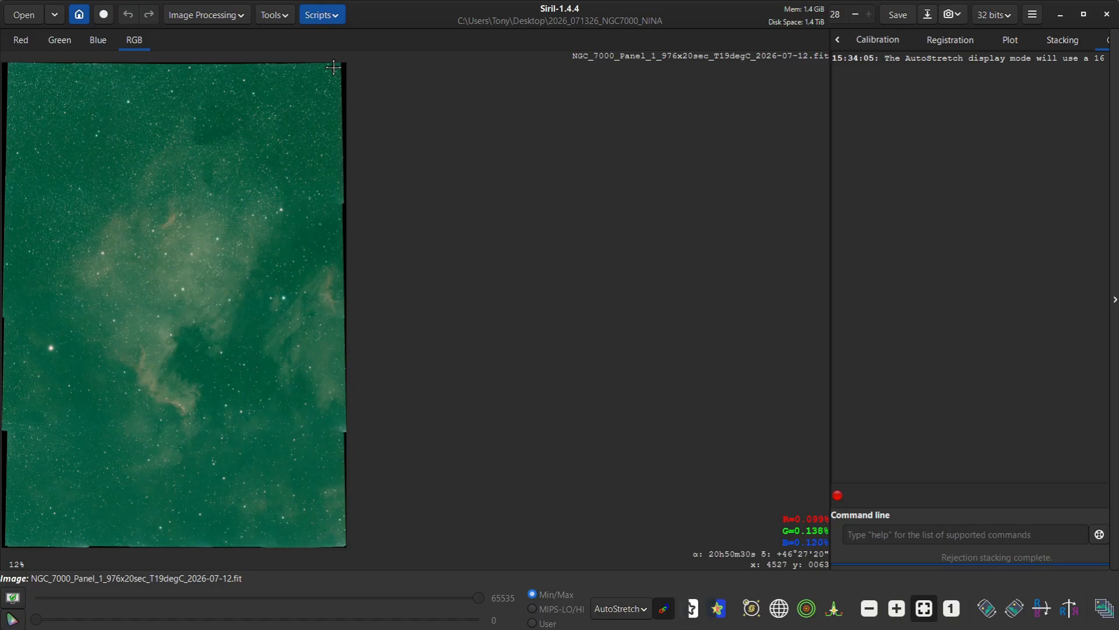
pyautogui.moveTo(332, 69); pyautogui.dragTo(12, 540)
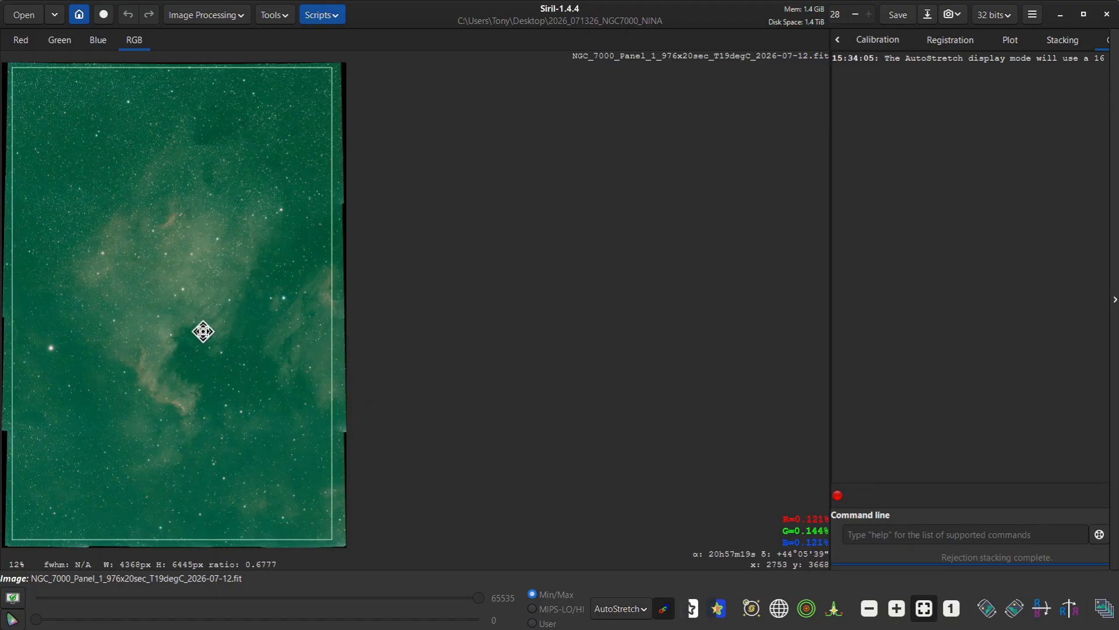
pyautogui.rightClick(195, 283)
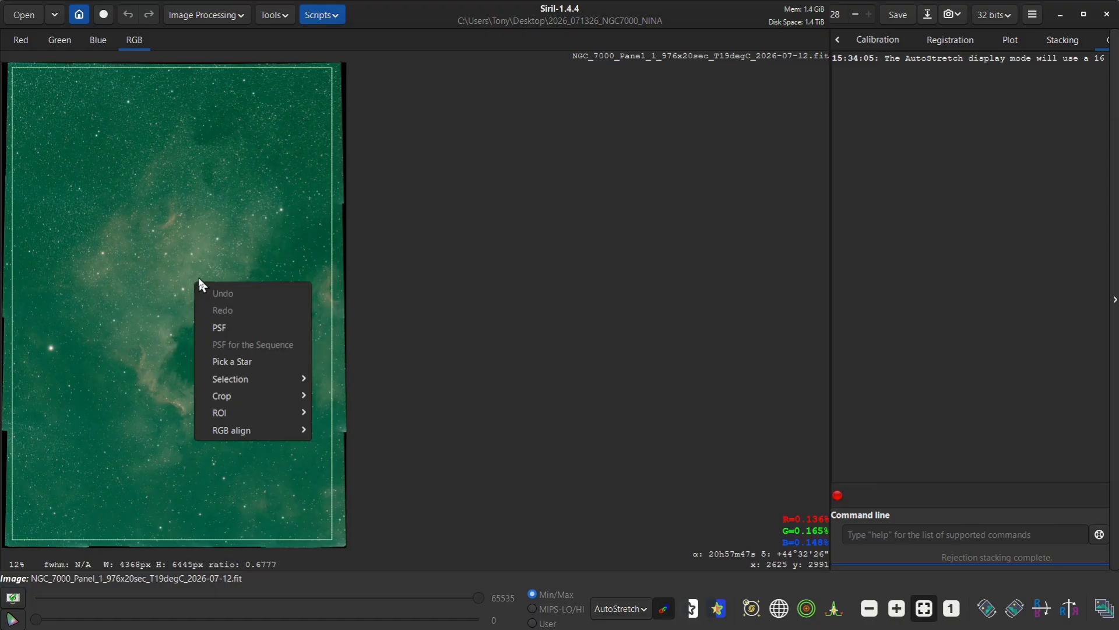
pyautogui.moveTo(222, 396)
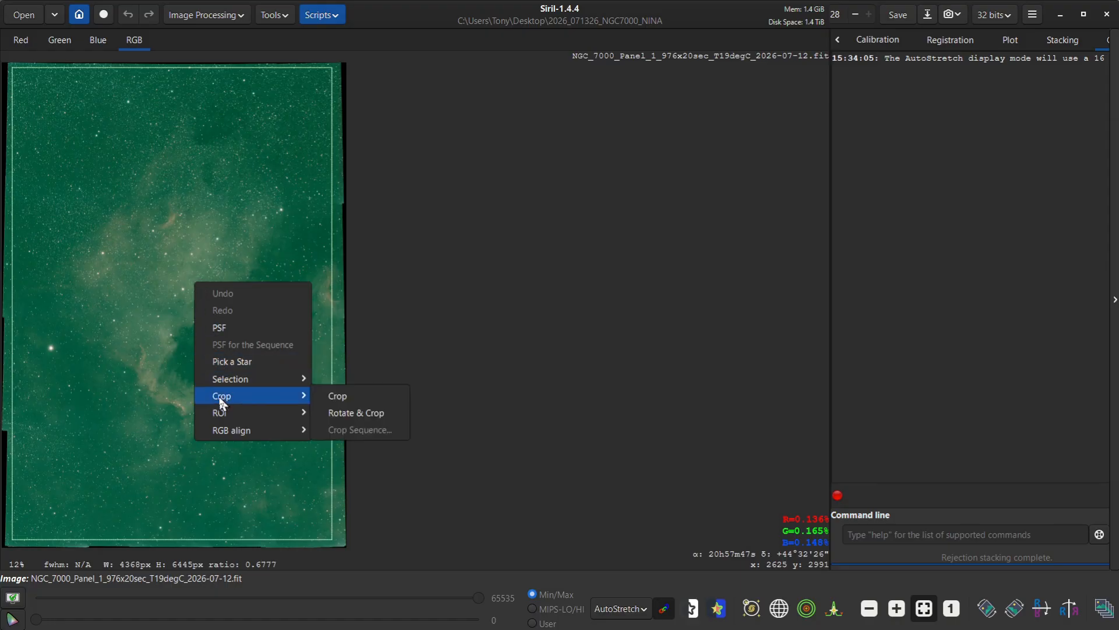
pyautogui.click(324, 396)
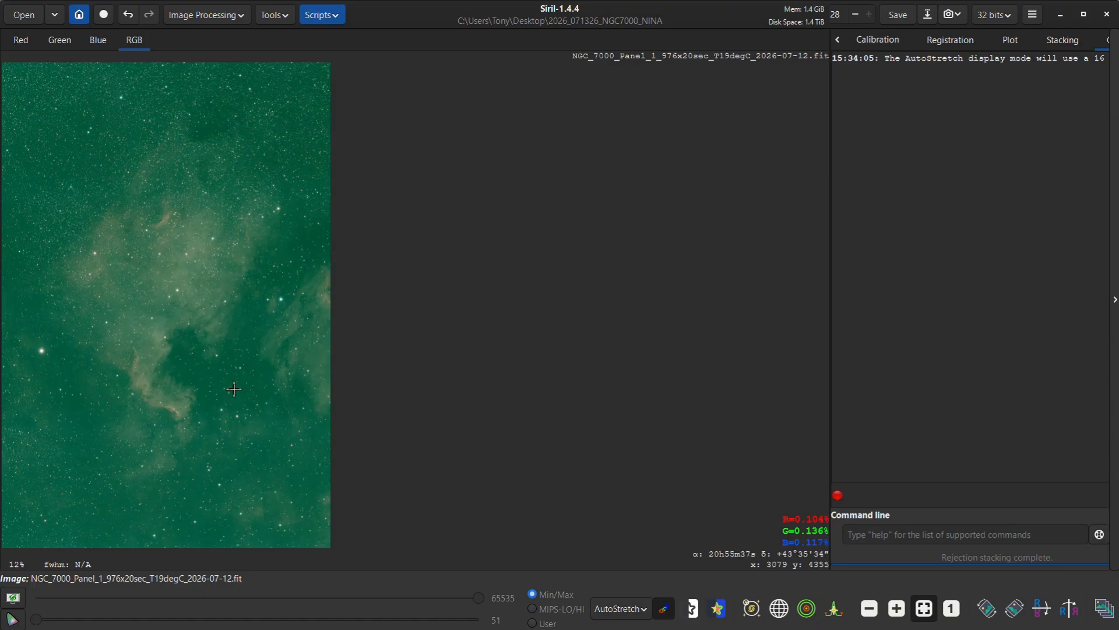
# Run the GraXpert-AI script's background extraction with model 1.0.1, smoothing 0.50 and subtraction correction, and minimize its window.
pyautogui.click(335, 18)
pyautogui.moveTo(339, 42)
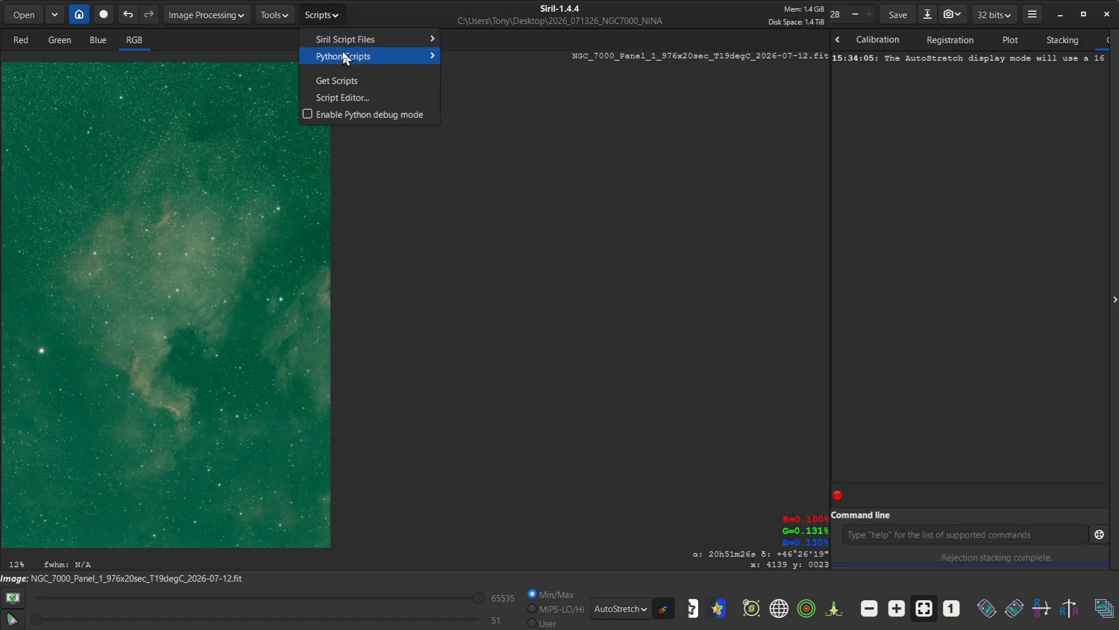
pyautogui.moveTo(466, 62)
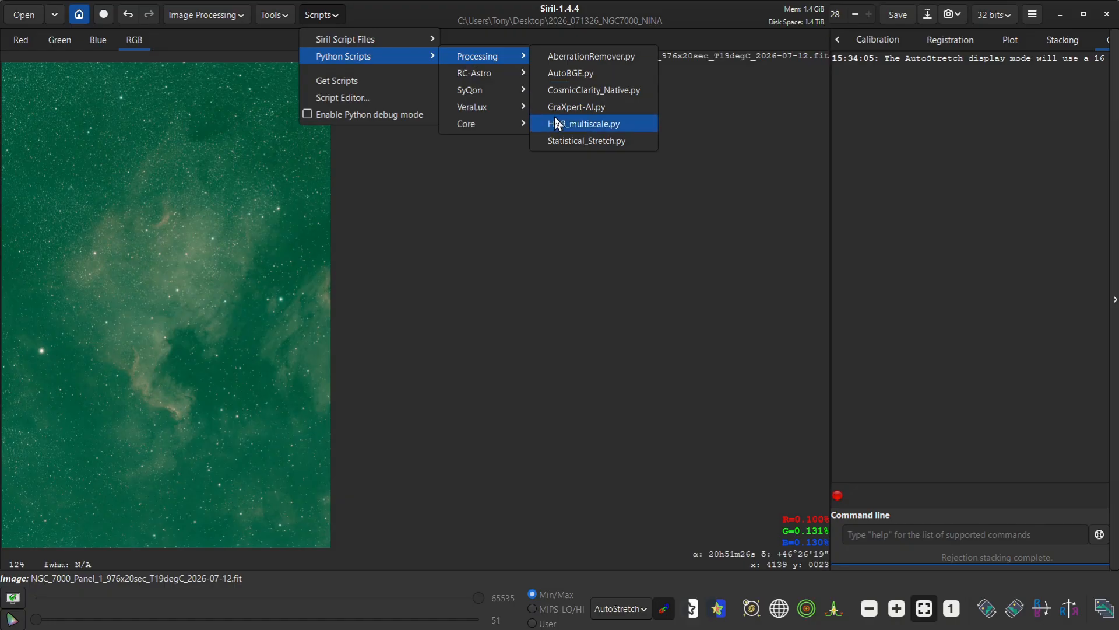
pyautogui.click(574, 109)
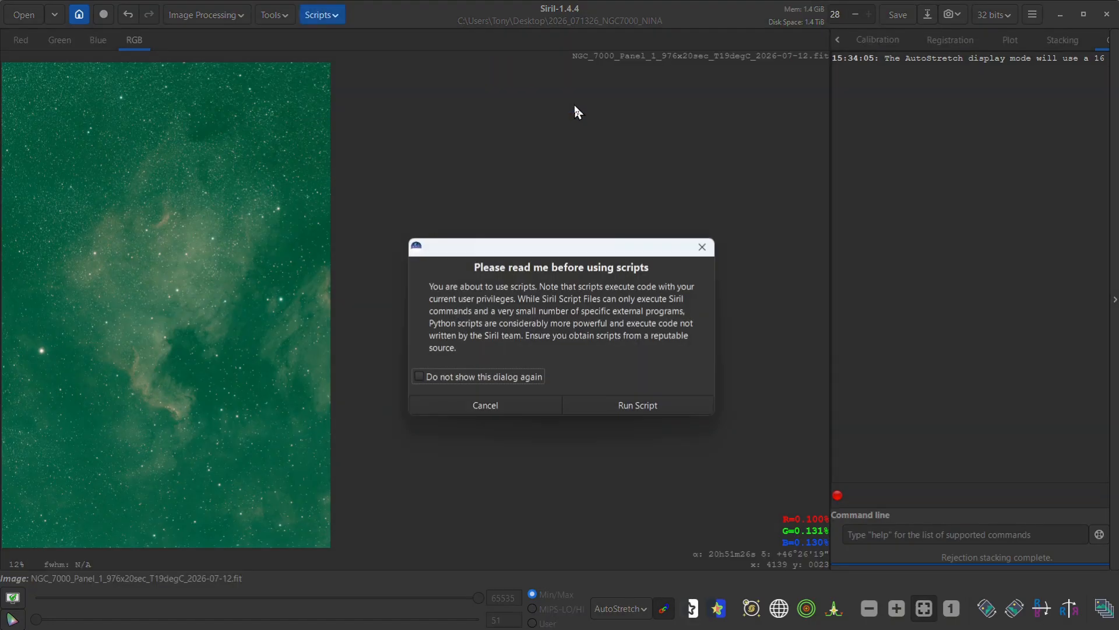
pyautogui.click(635, 404)
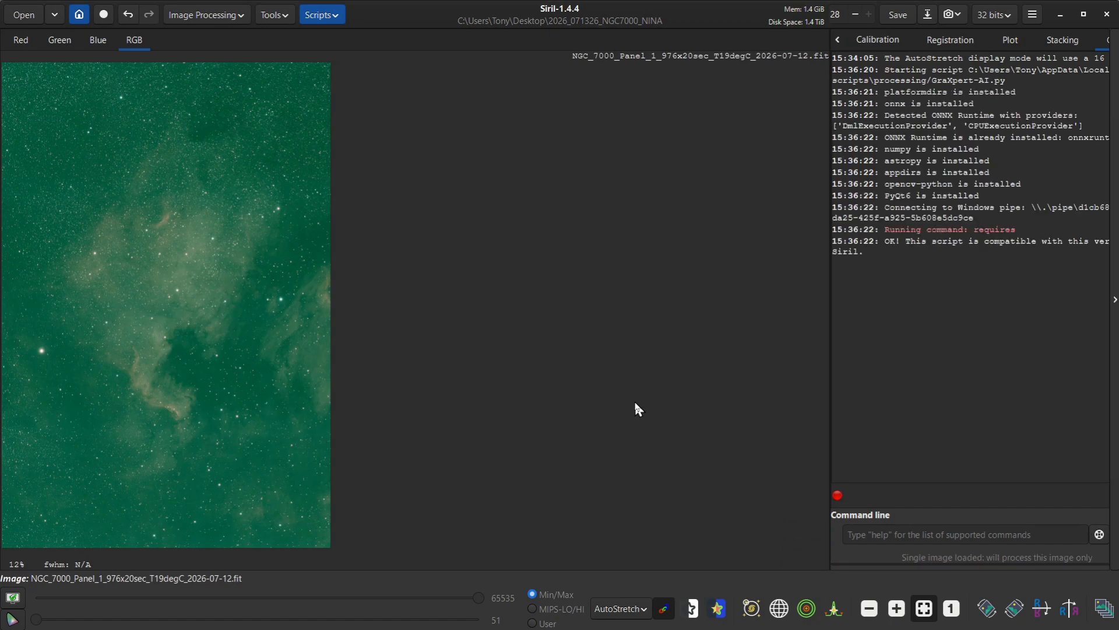
pyautogui.moveTo(132, 259); pyautogui.dragTo(595, 93)
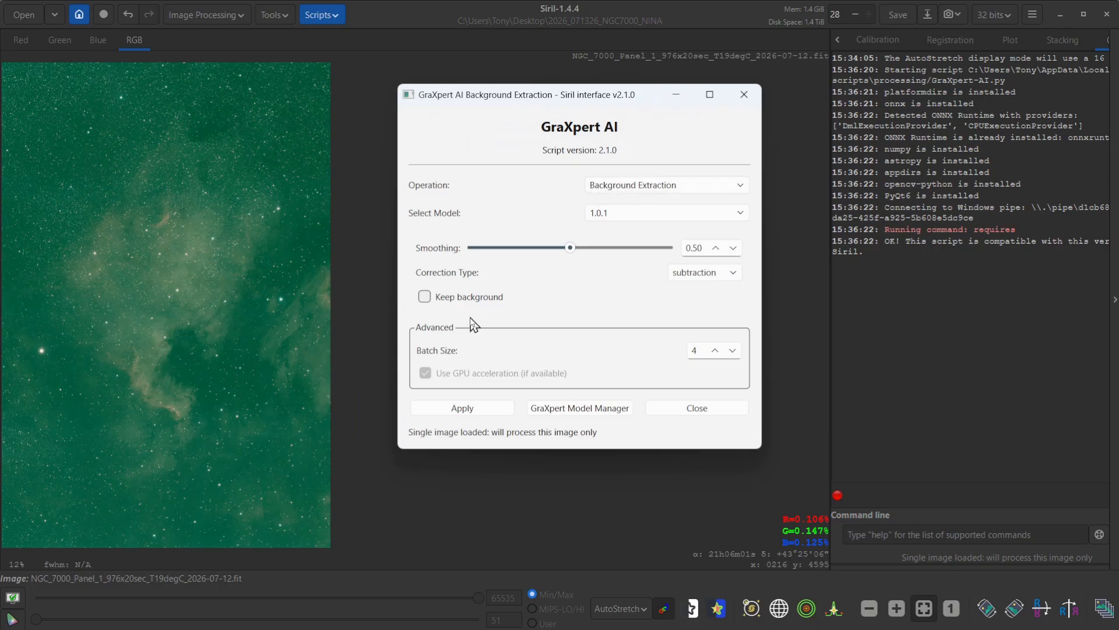
pyautogui.click(459, 411)
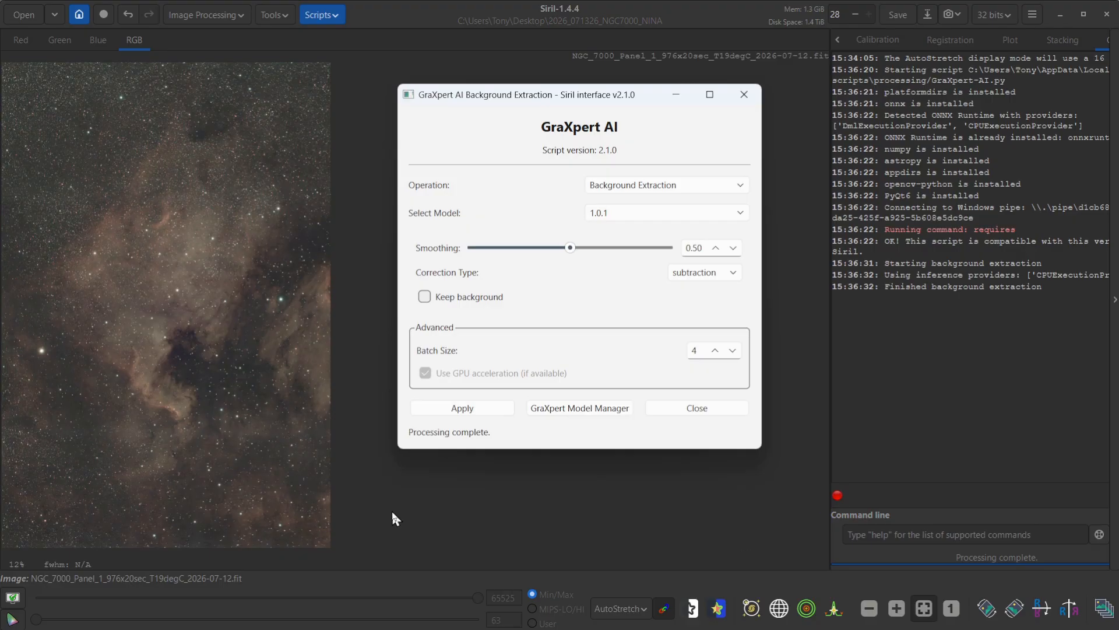
pyautogui.click(671, 94)
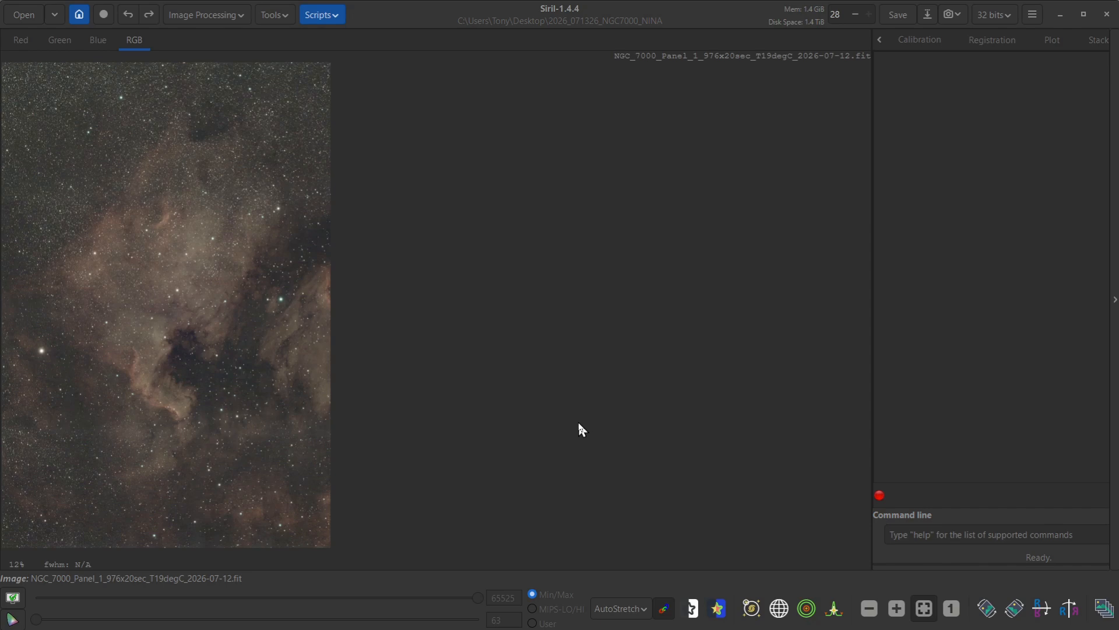
# Plate solve the image using the Gaia DR3 star catalogue with a 251.9 mm focal length and 2.90 µm pixel size.
pyautogui.click(282, 17)
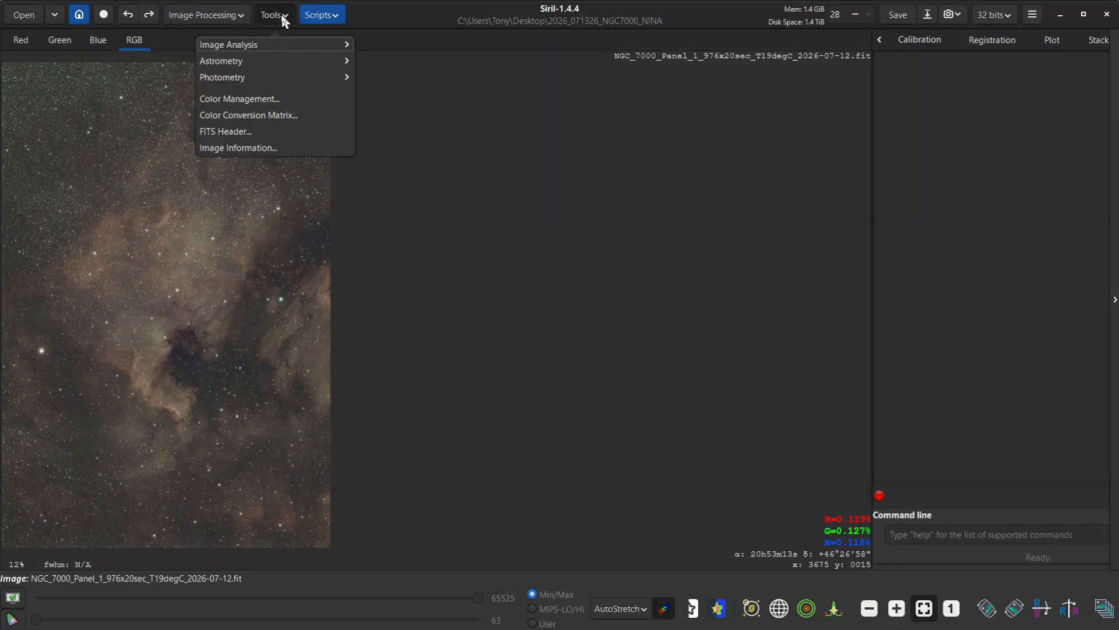
pyautogui.click(240, 60)
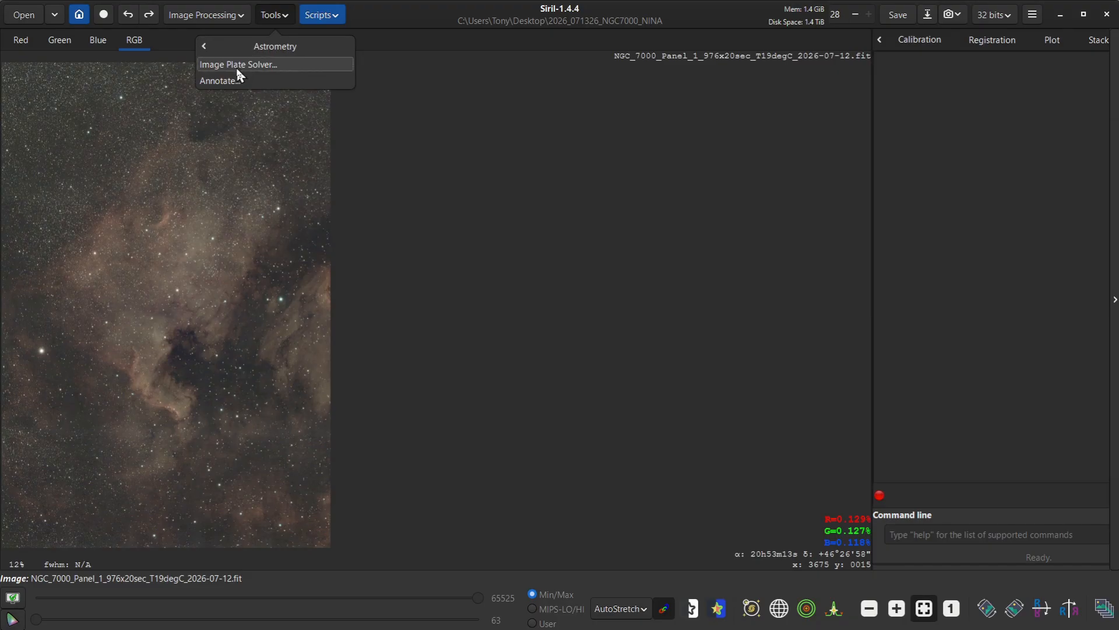
pyautogui.click(237, 65)
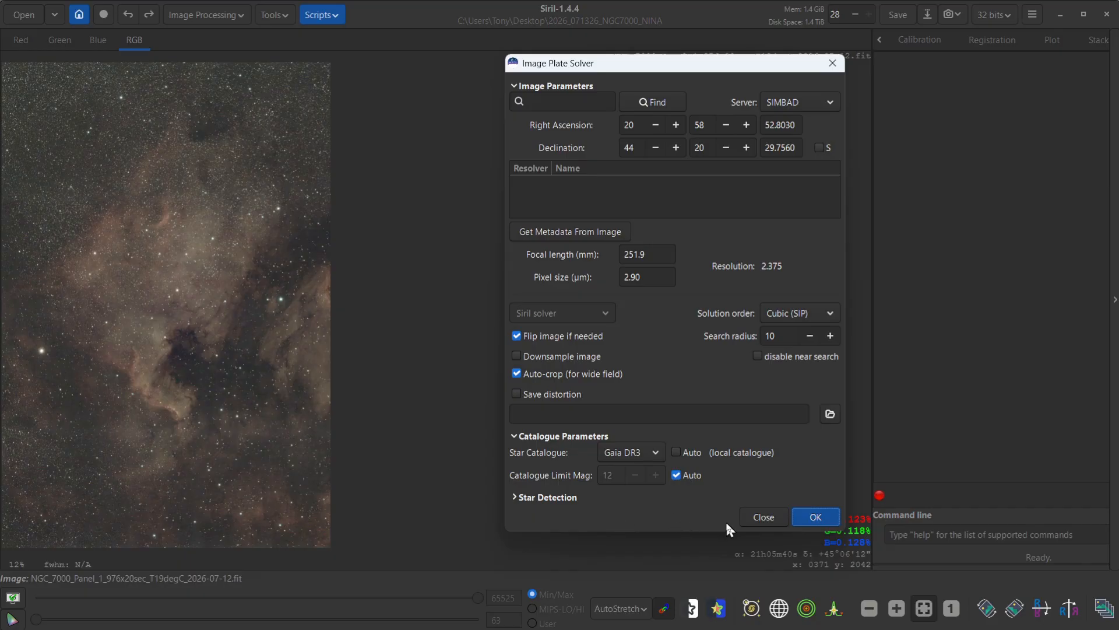
pyautogui.click(805, 518)
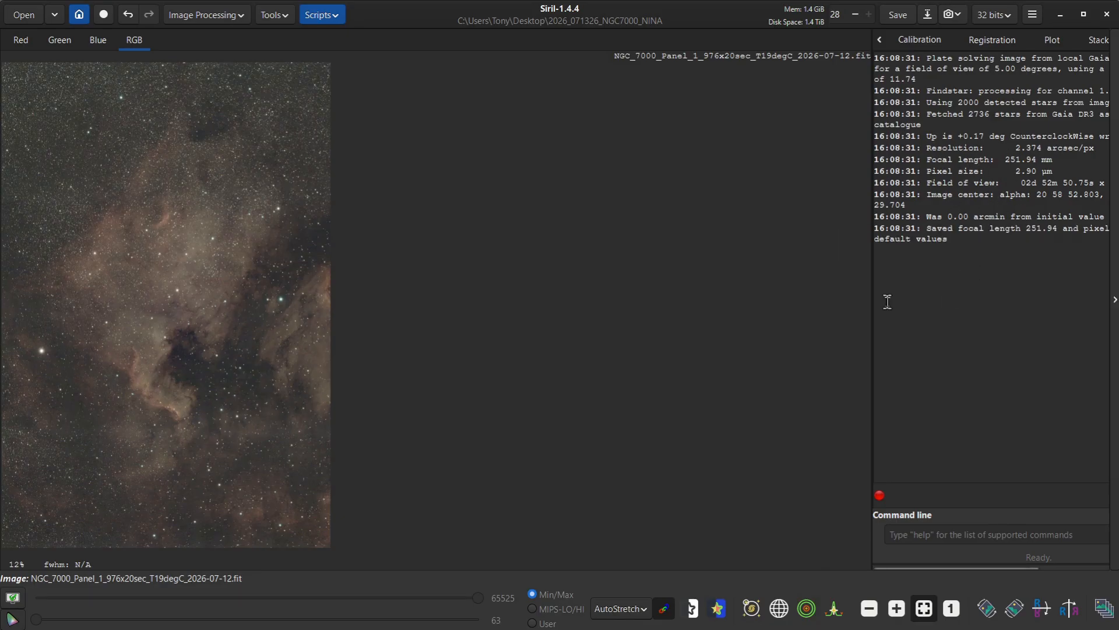
# Run Spectrophotometric Color Calibration with the ZWO Seestar S50 sensor, ZWO Seestar LP filter and Average Spiral Galaxy white reference.
pyautogui.click(239, 14)
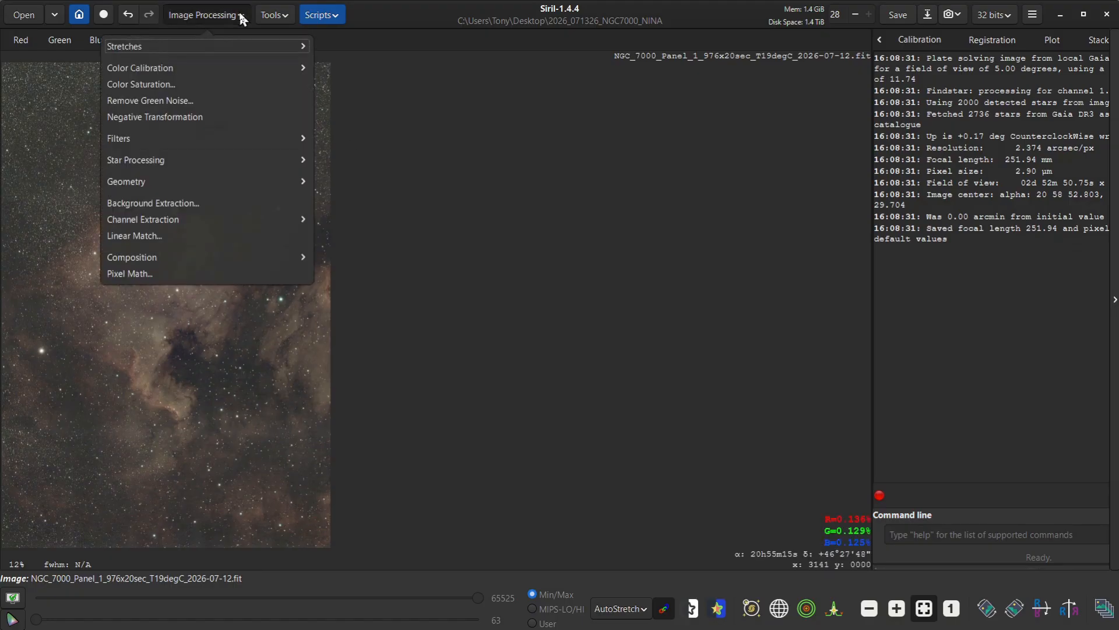
pyautogui.click(145, 66)
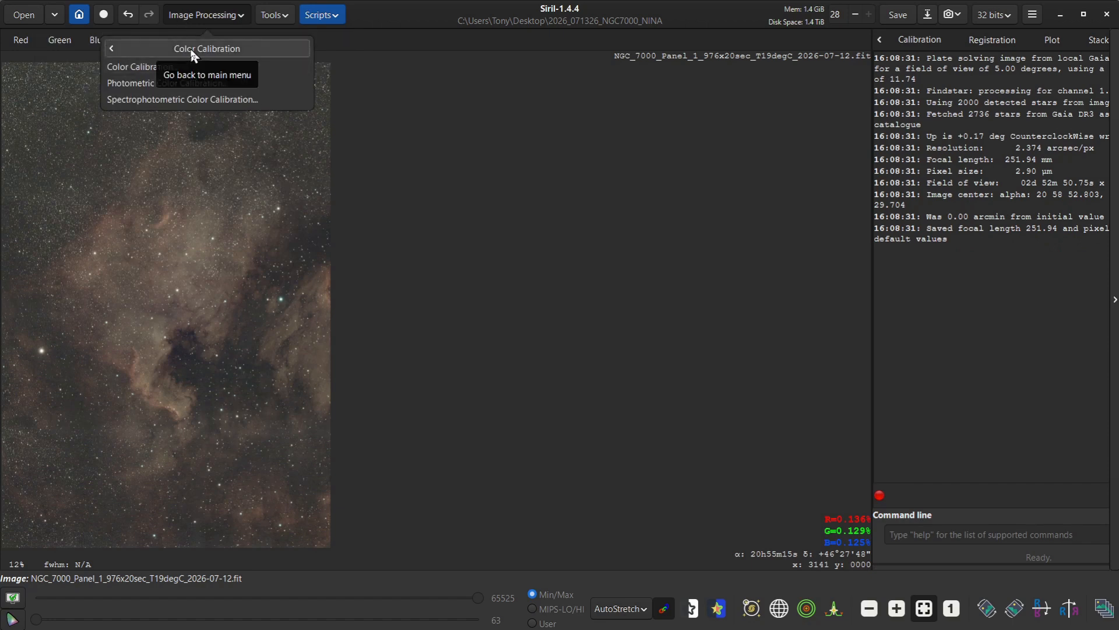
pyautogui.click(155, 101)
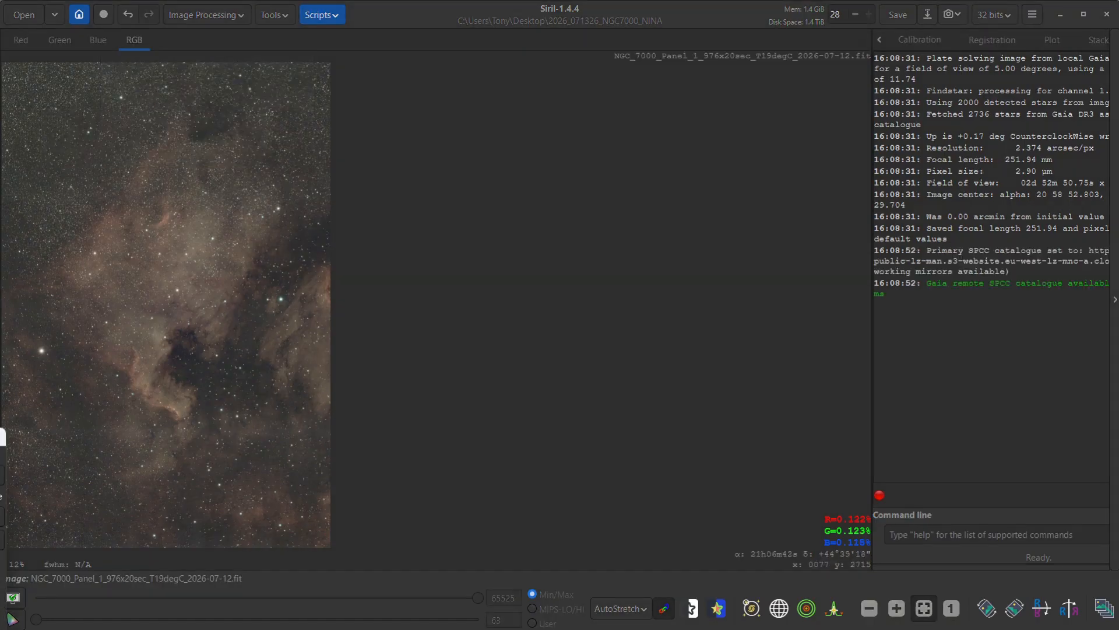
pyautogui.moveTo(585, 100); pyautogui.dragTo(607, 96)
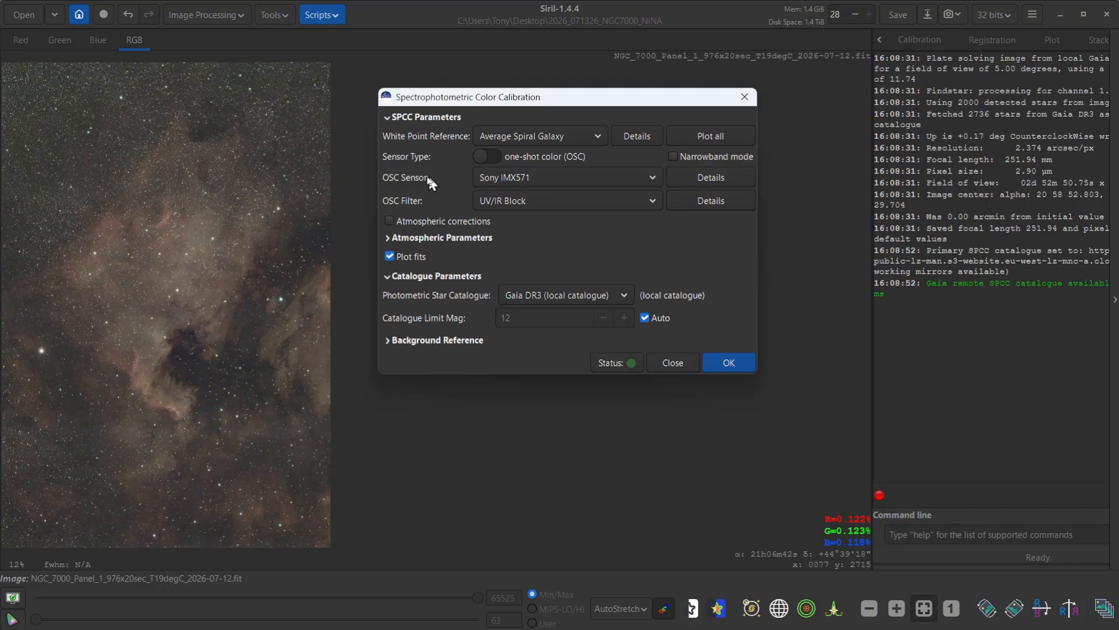
pyautogui.click(516, 175)
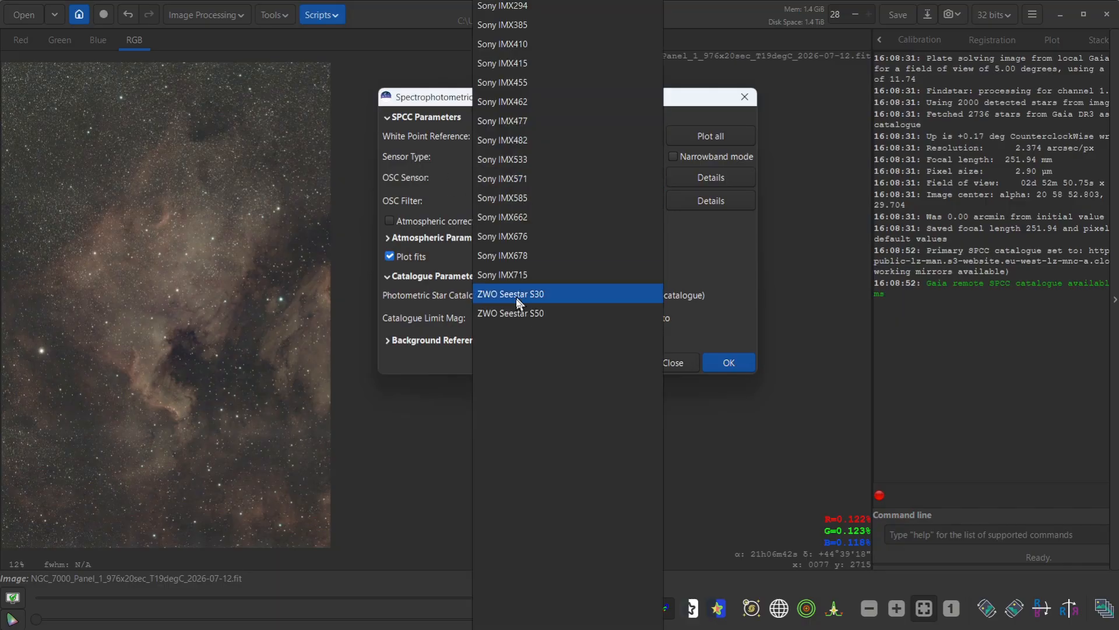
pyautogui.click(517, 314)
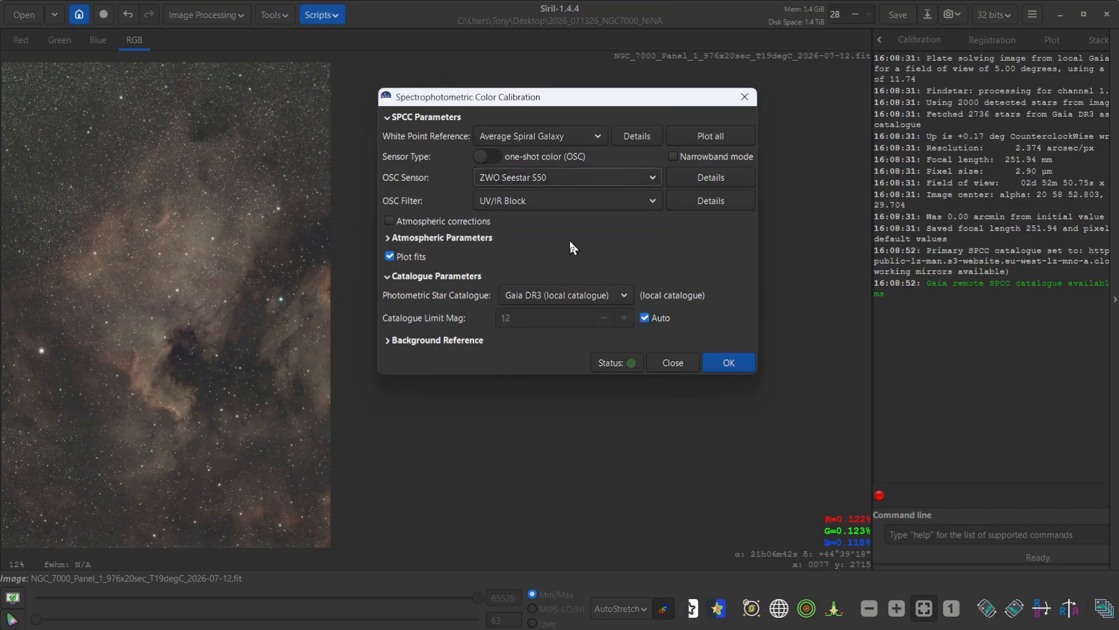
pyautogui.click(504, 201)
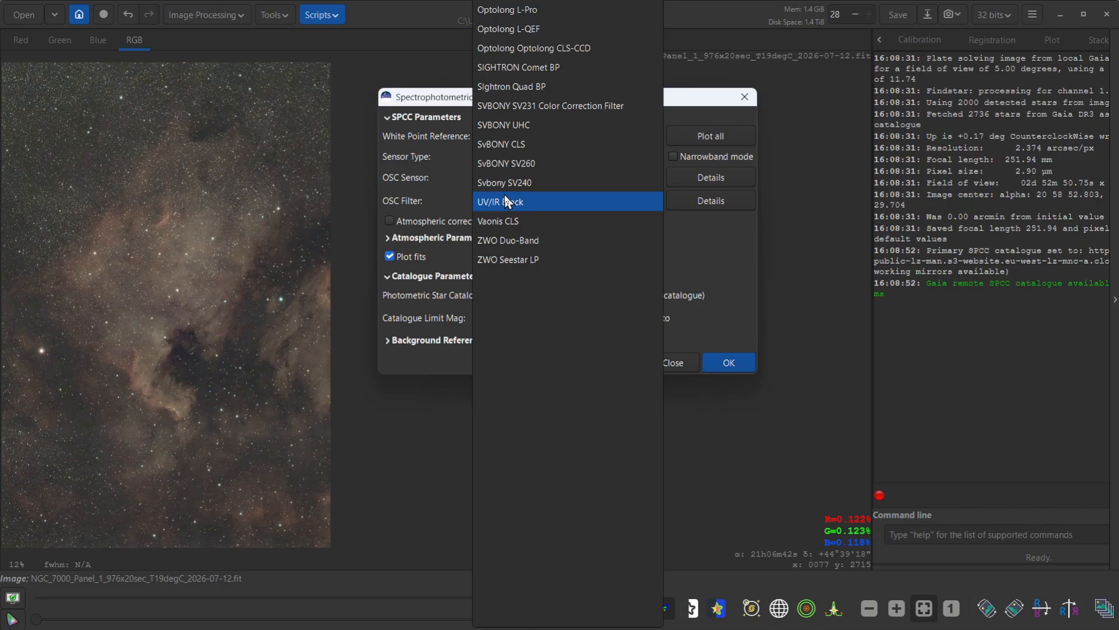
pyautogui.click(502, 256)
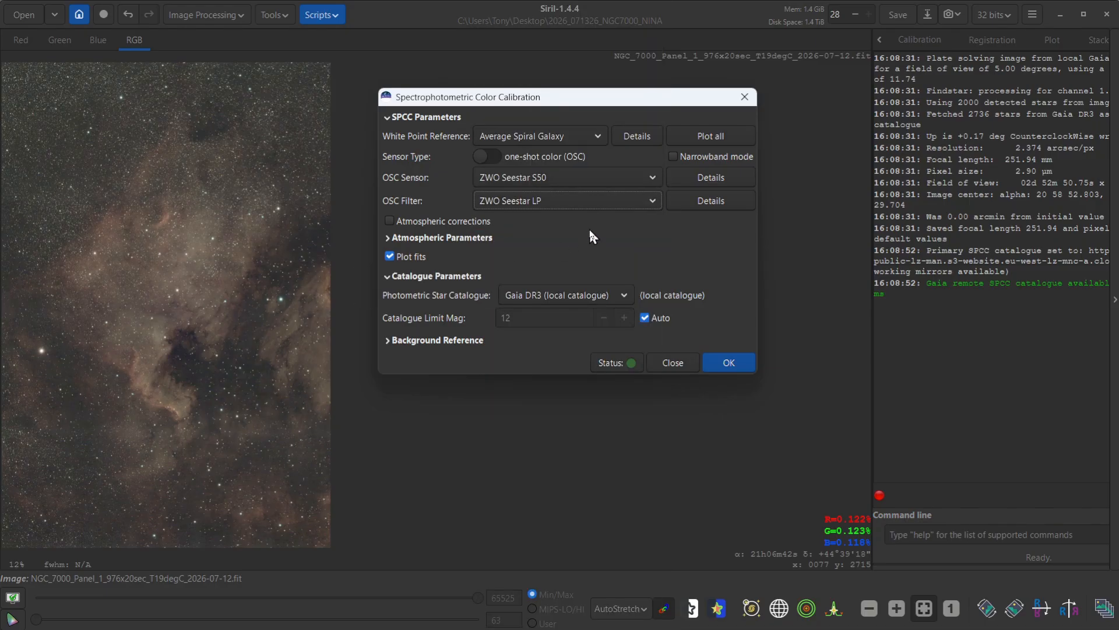
pyautogui.click(728, 363)
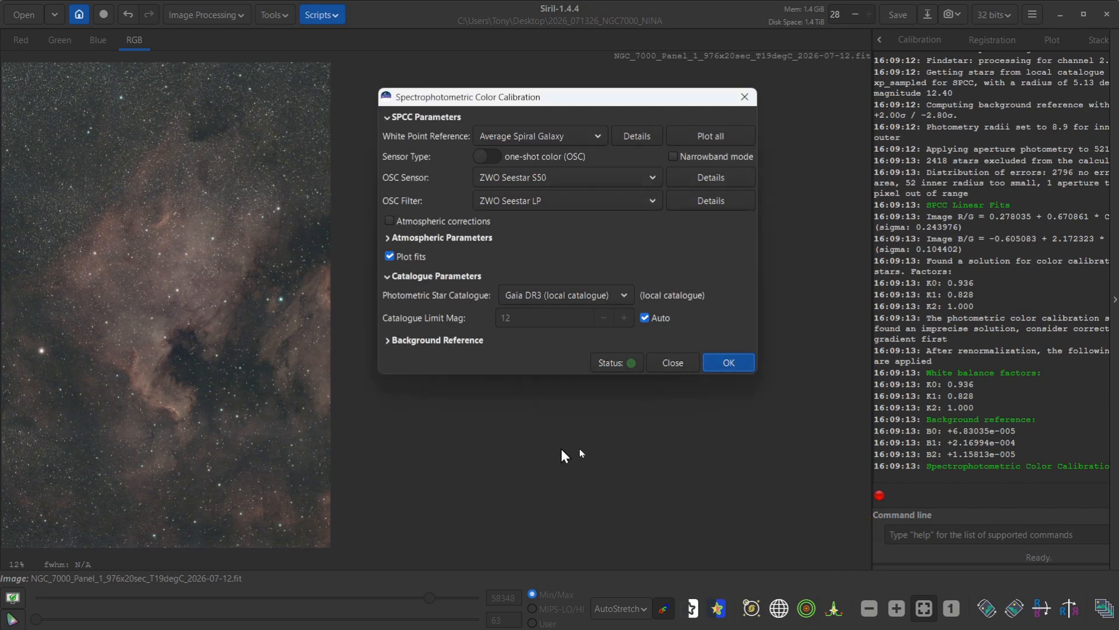
pyautogui.click(670, 363)
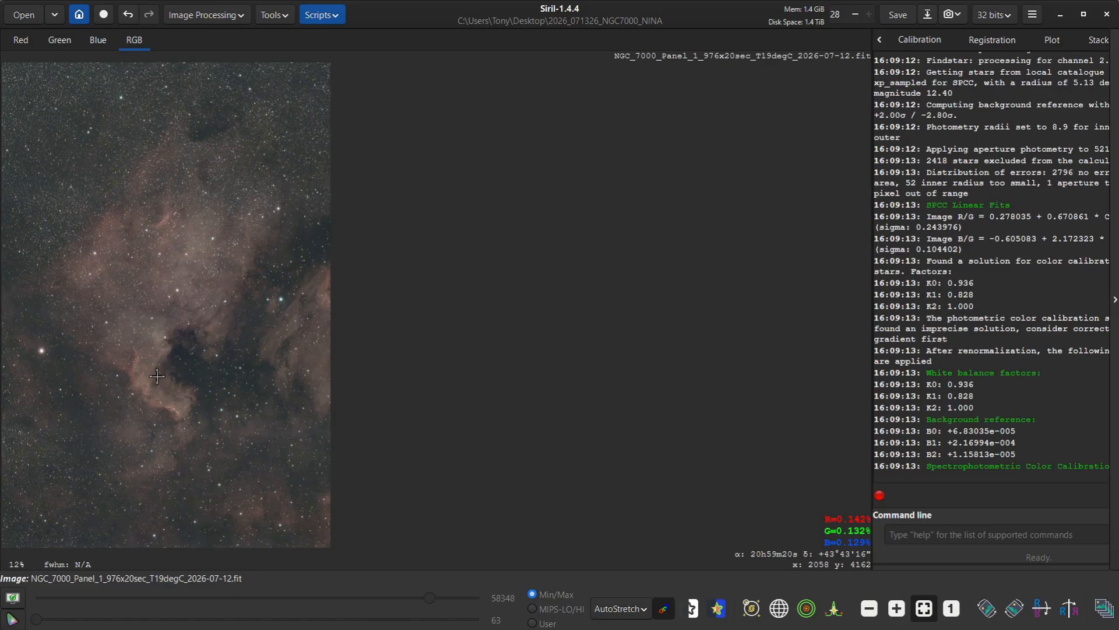
# Sharpen the image with the CosmicClarity_Native script in Non-Stellar Only mode at amount 1.00 with auto-detected PSF, and compare it with the unsharpened version.
pyautogui.scroll(2, 156, 375)
pyautogui.scroll(4, 157, 375)
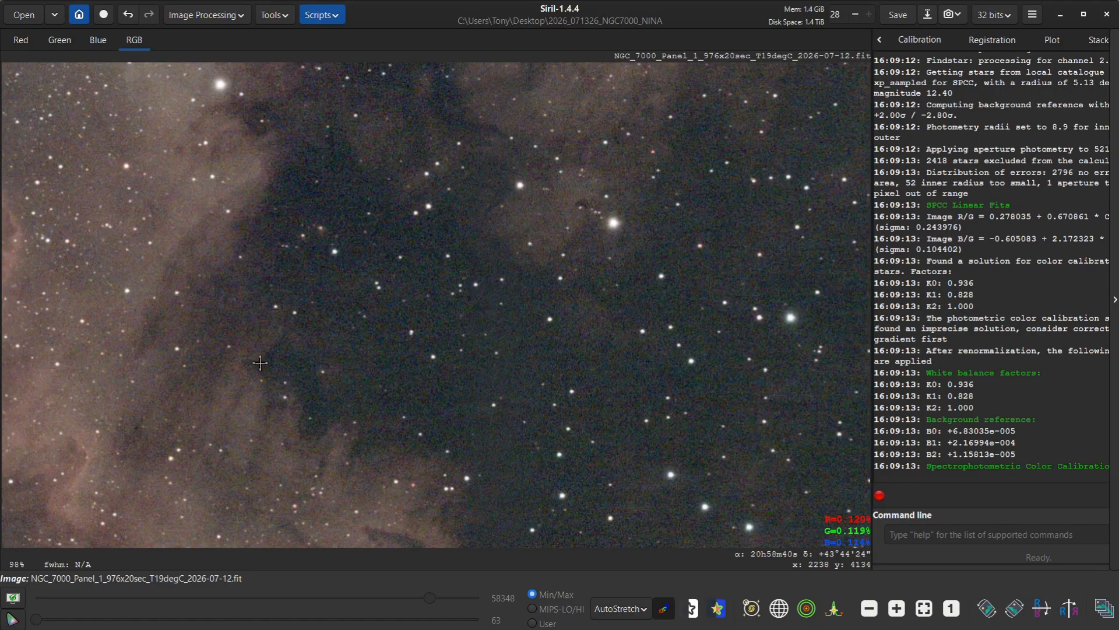
pyautogui.moveTo(252, 357); pyautogui.dragTo(450, 135)
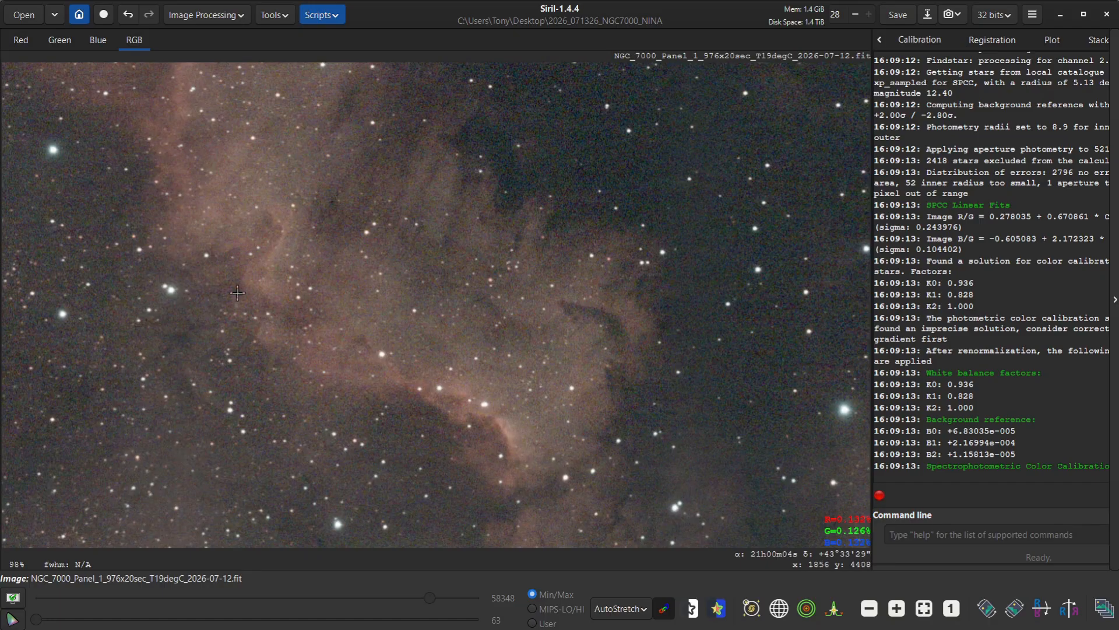
pyautogui.click(336, 16)
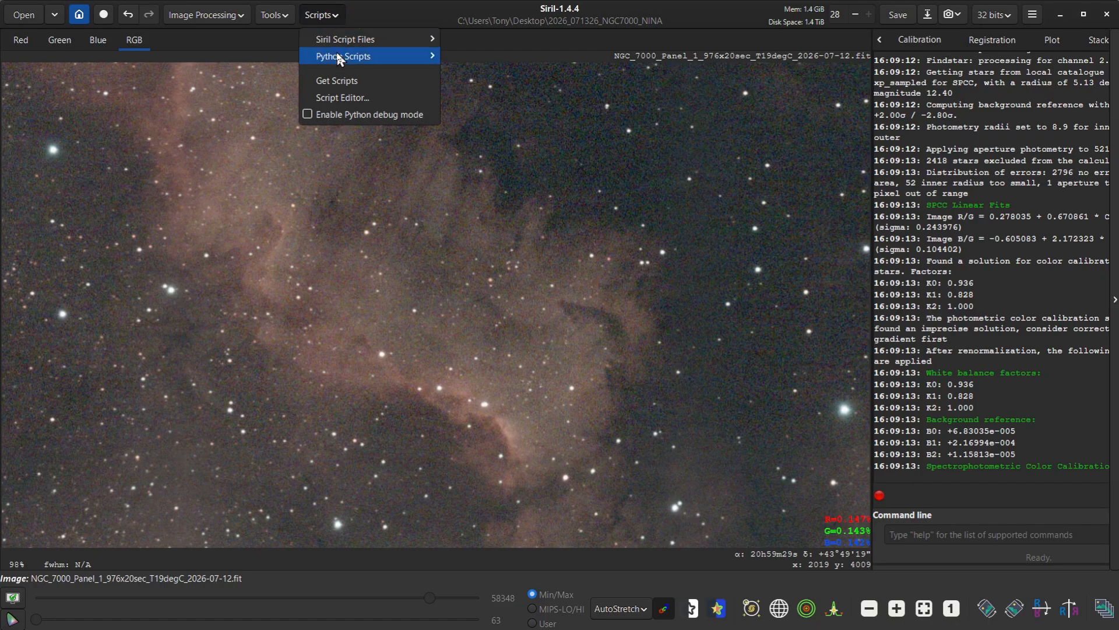
pyautogui.moveTo(343, 56)
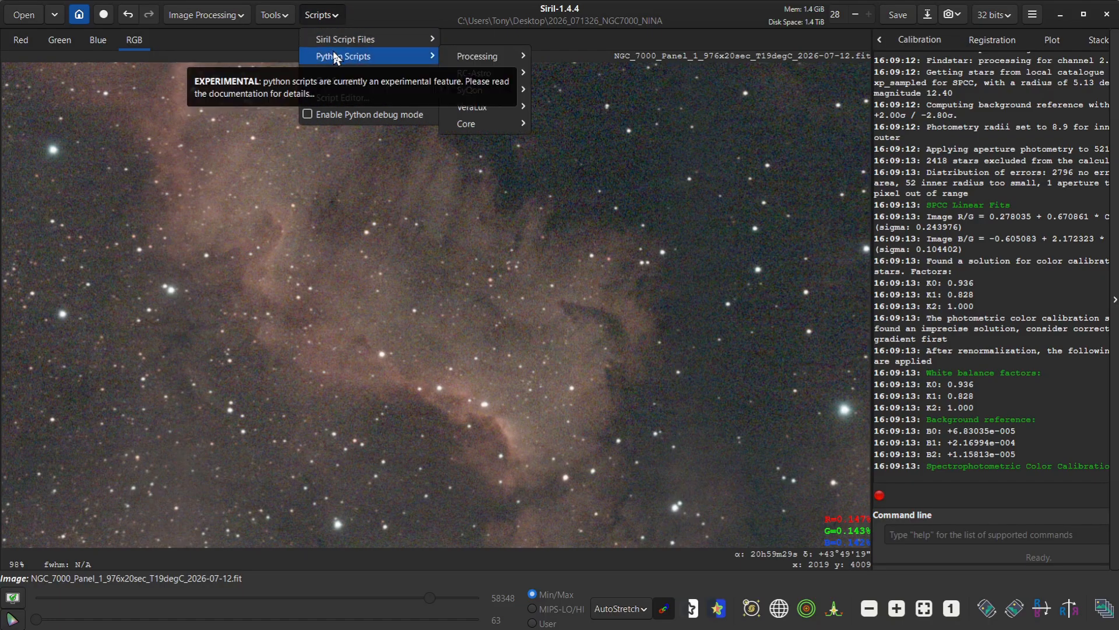
pyautogui.moveTo(499, 58)
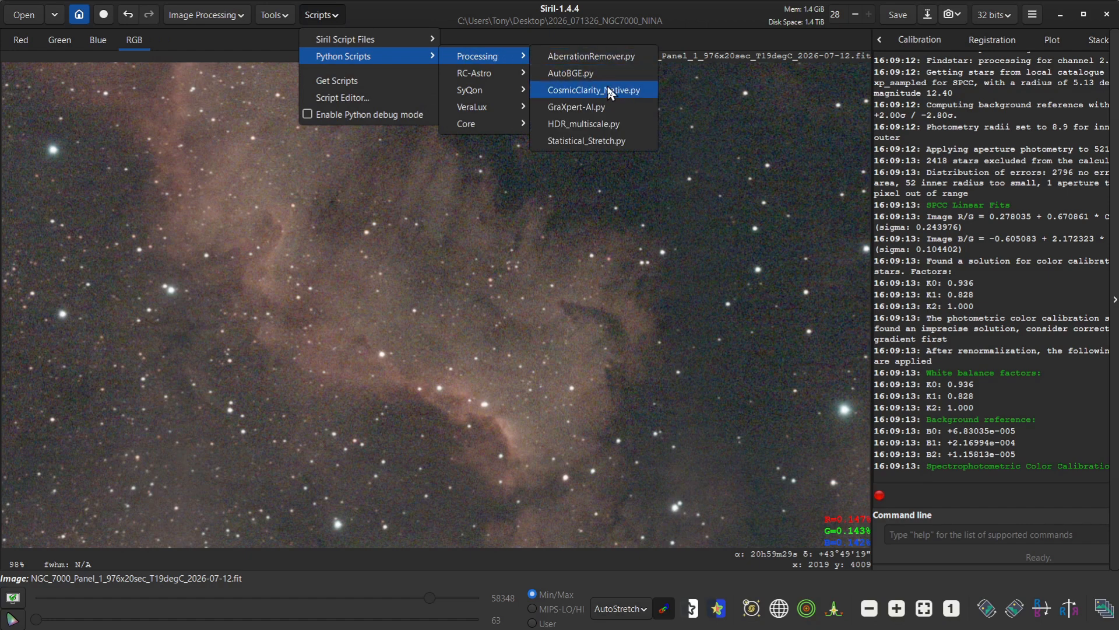
pyautogui.click(597, 91)
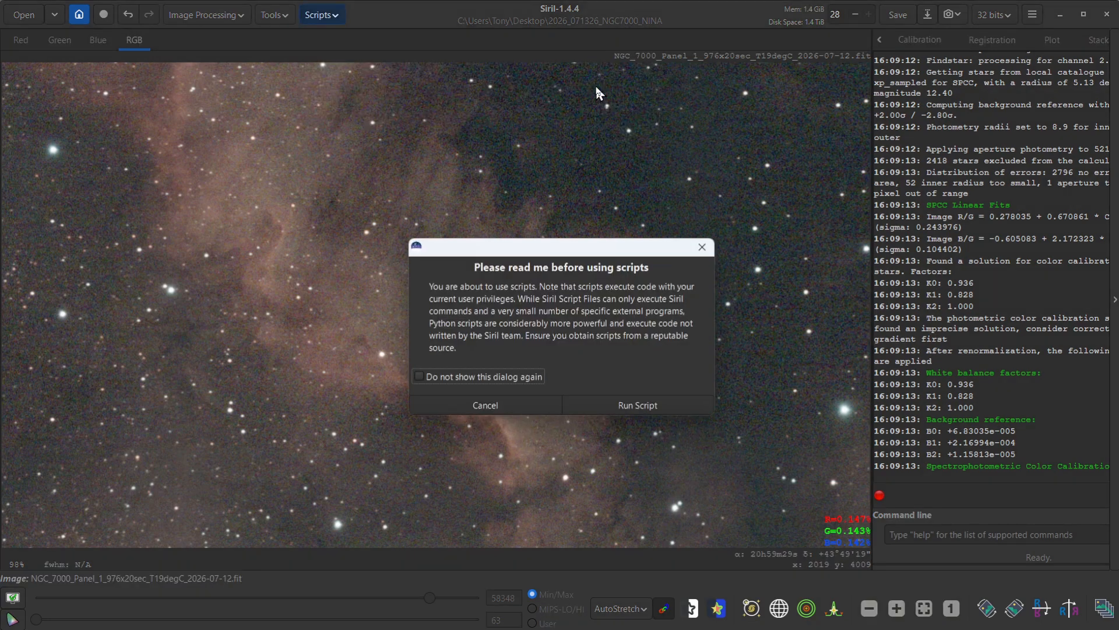
pyautogui.click(622, 404)
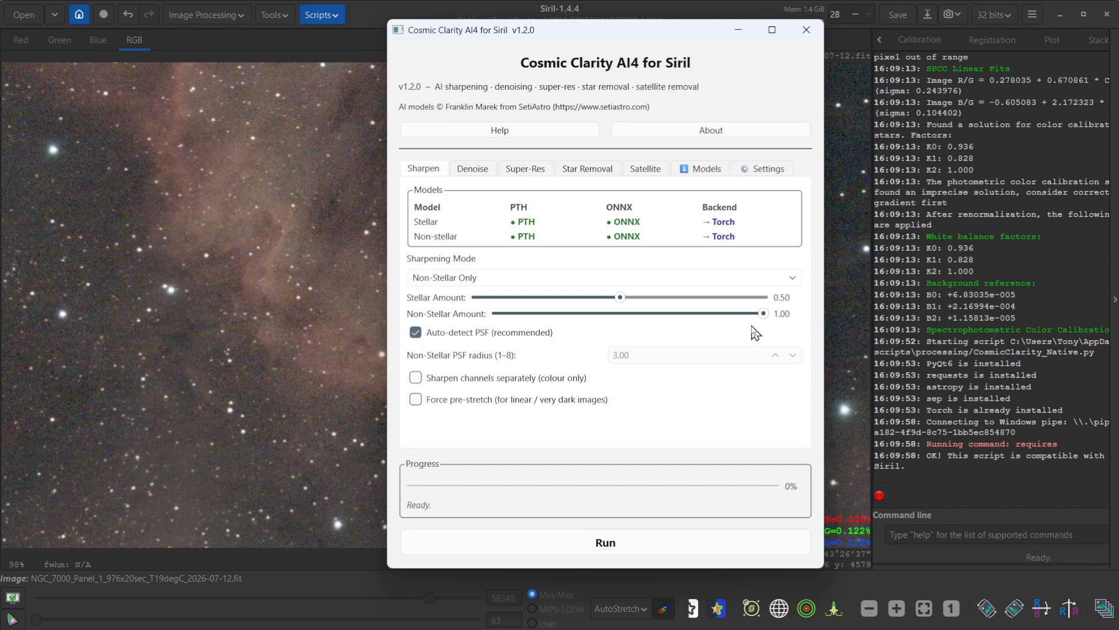
pyautogui.click(605, 542)
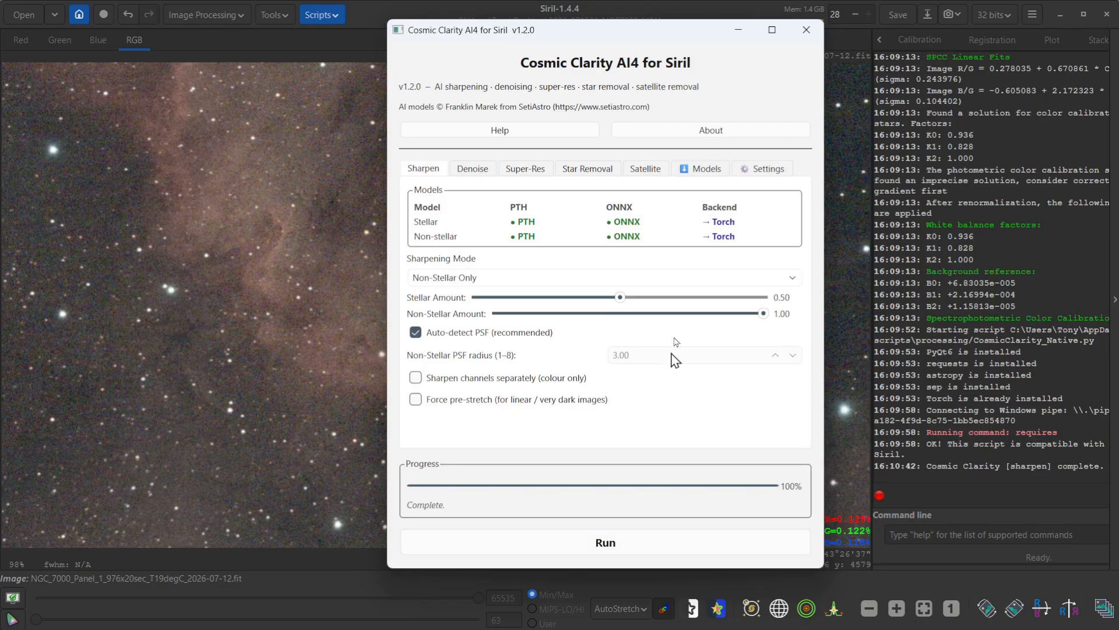
pyautogui.click(739, 34)
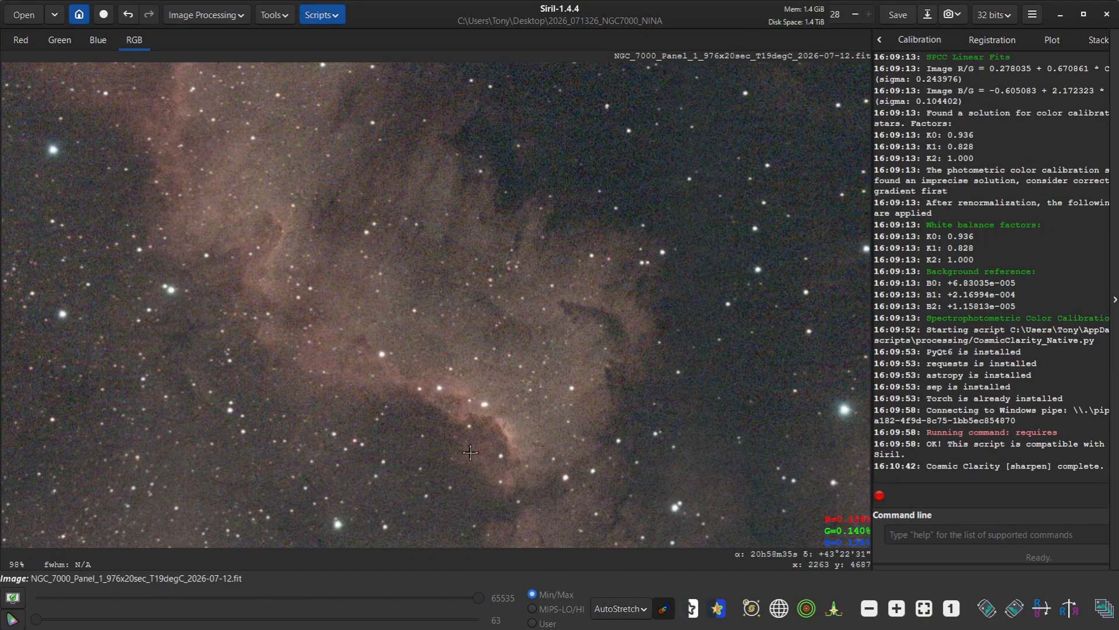
pyautogui.click(128, 16)
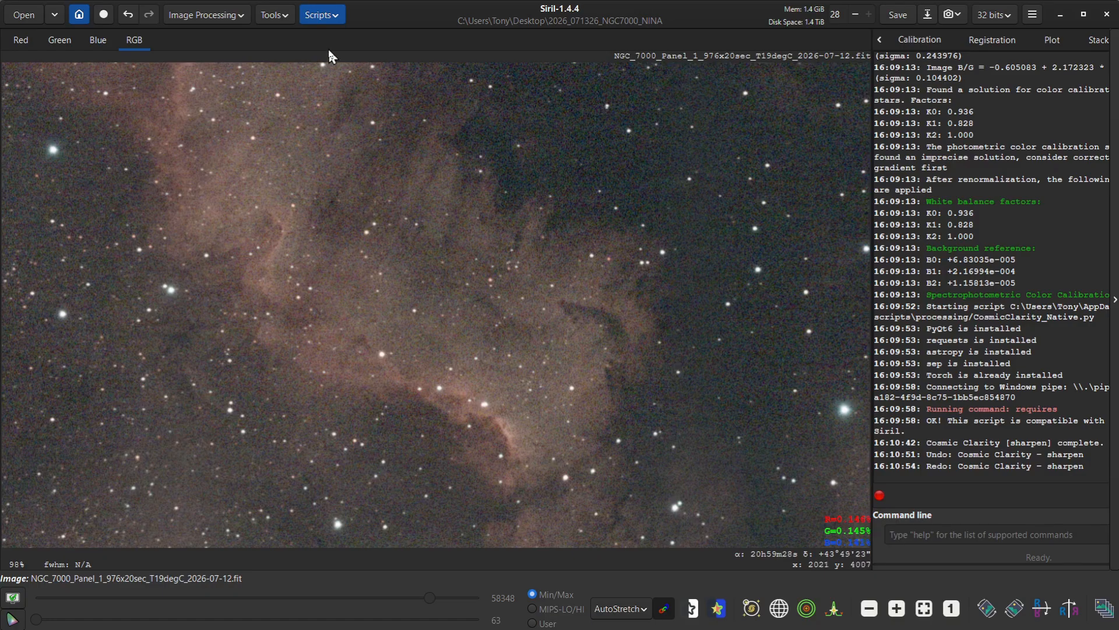
# Denoise the image with the GraXpert-AI script using model 3.0.2 at strength 0.75, and compare before and after by undoing and redoing it.
pyautogui.click(322, 16)
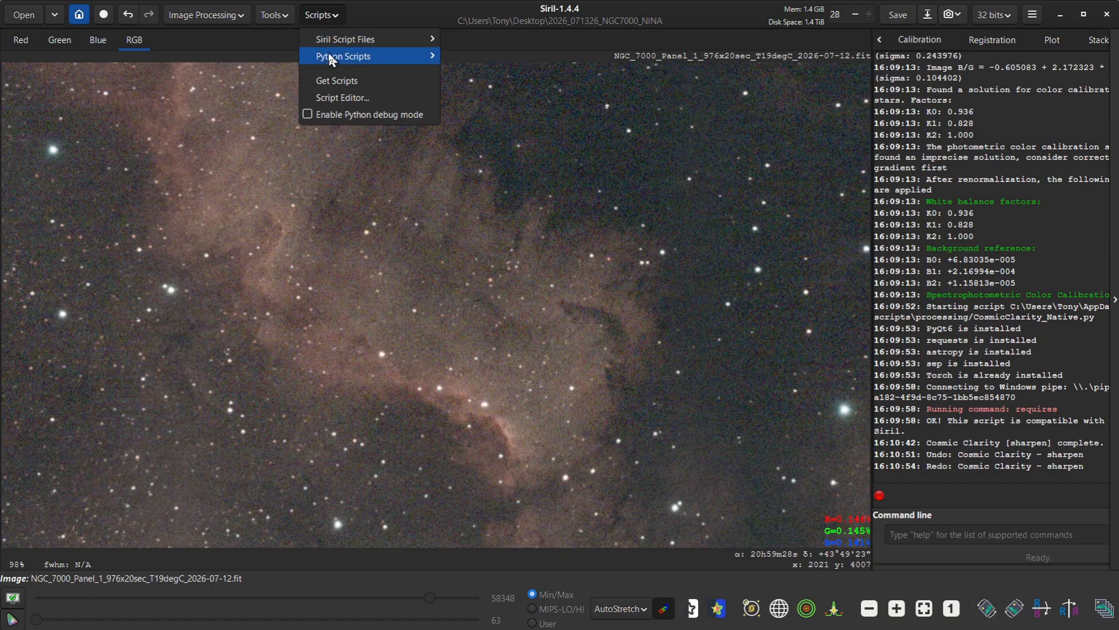
pyautogui.moveTo(331, 58)
pyautogui.moveTo(476, 58)
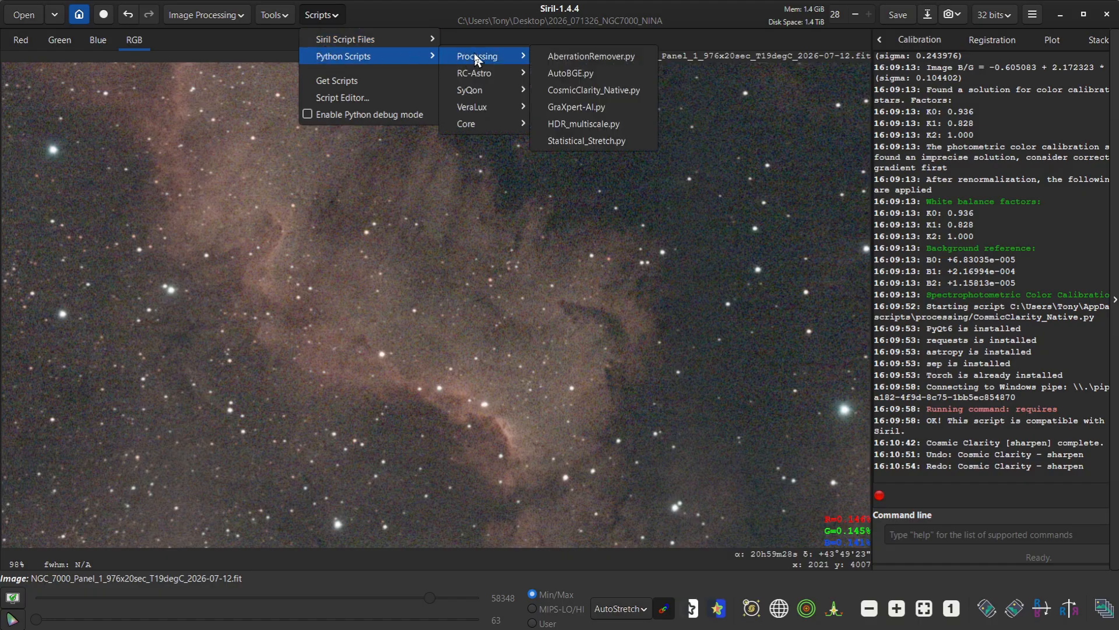
pyautogui.click(593, 109)
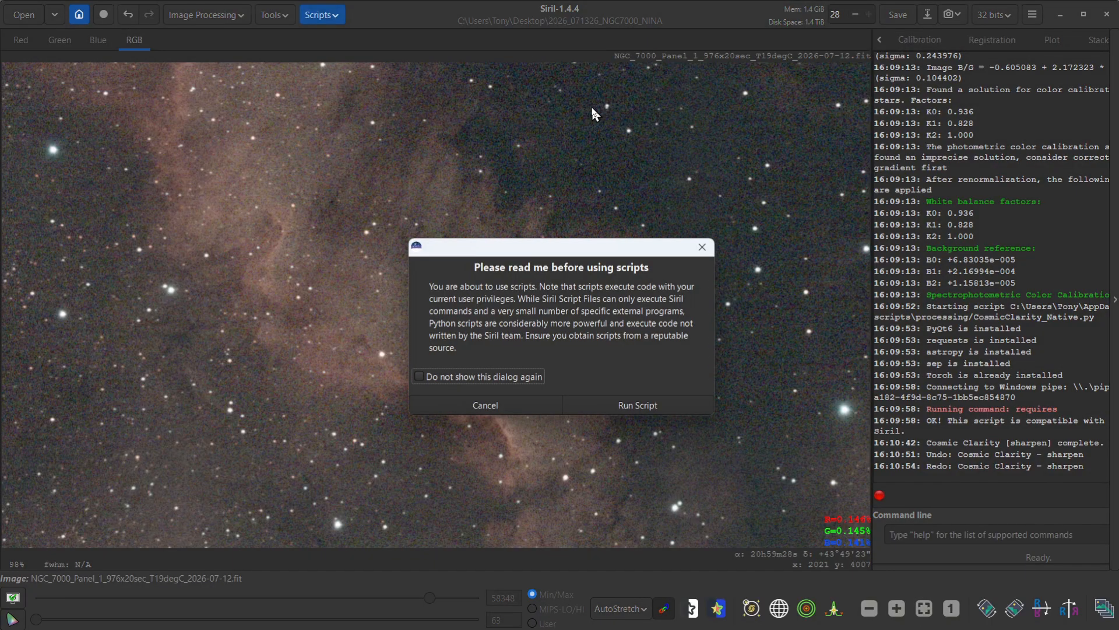
pyautogui.click(625, 408)
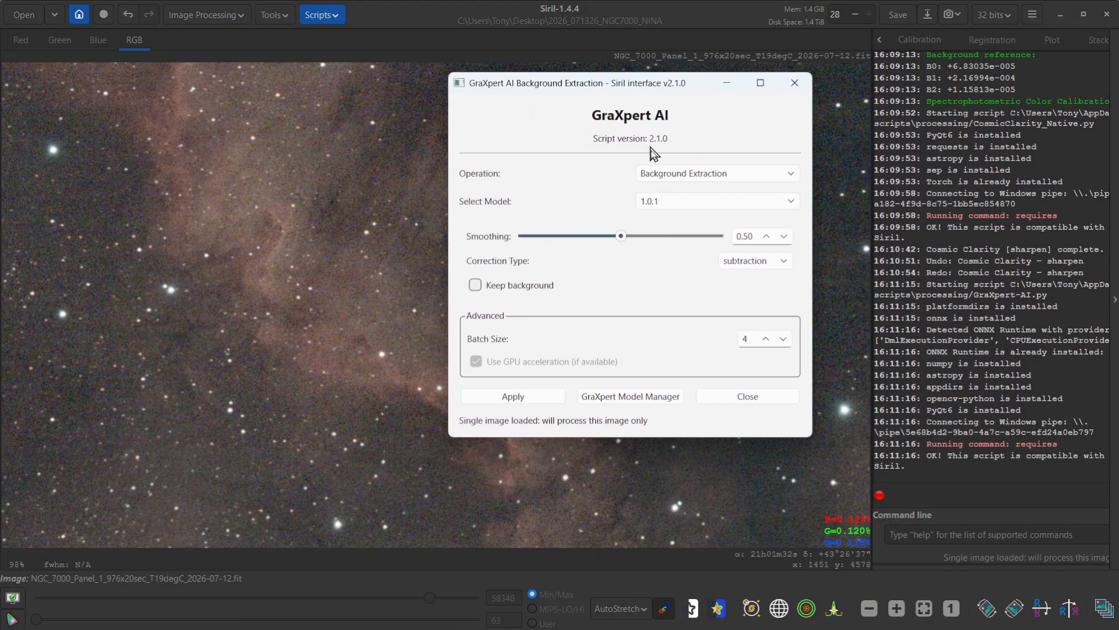
pyautogui.click(666, 174)
pyautogui.click(658, 211)
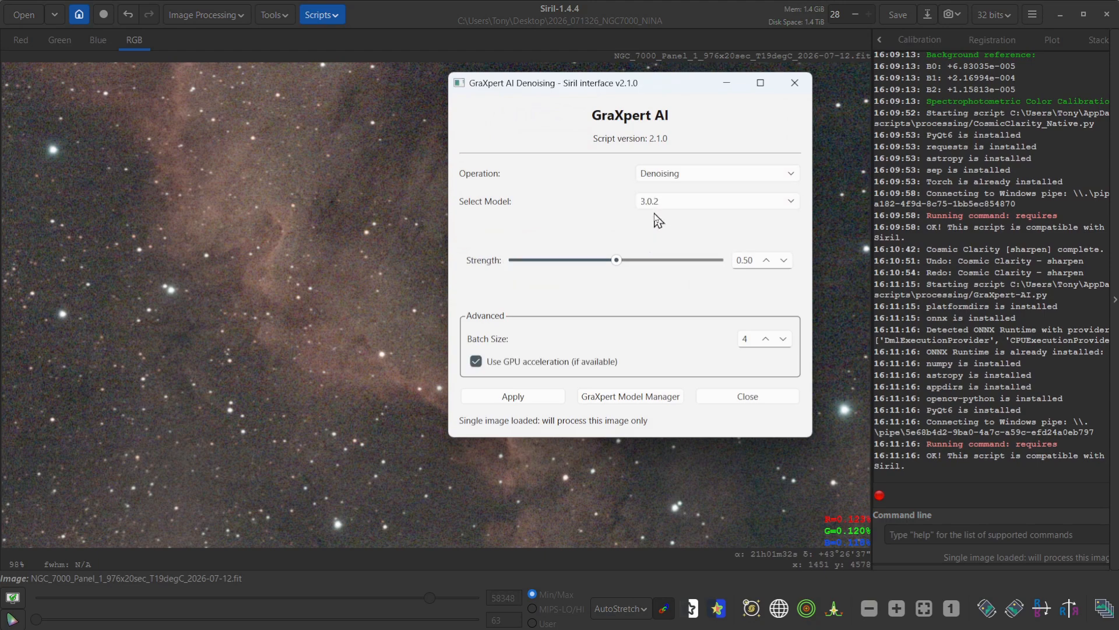
pyautogui.moveTo(617, 260); pyautogui.dragTo(669, 262)
pyautogui.click(522, 400)
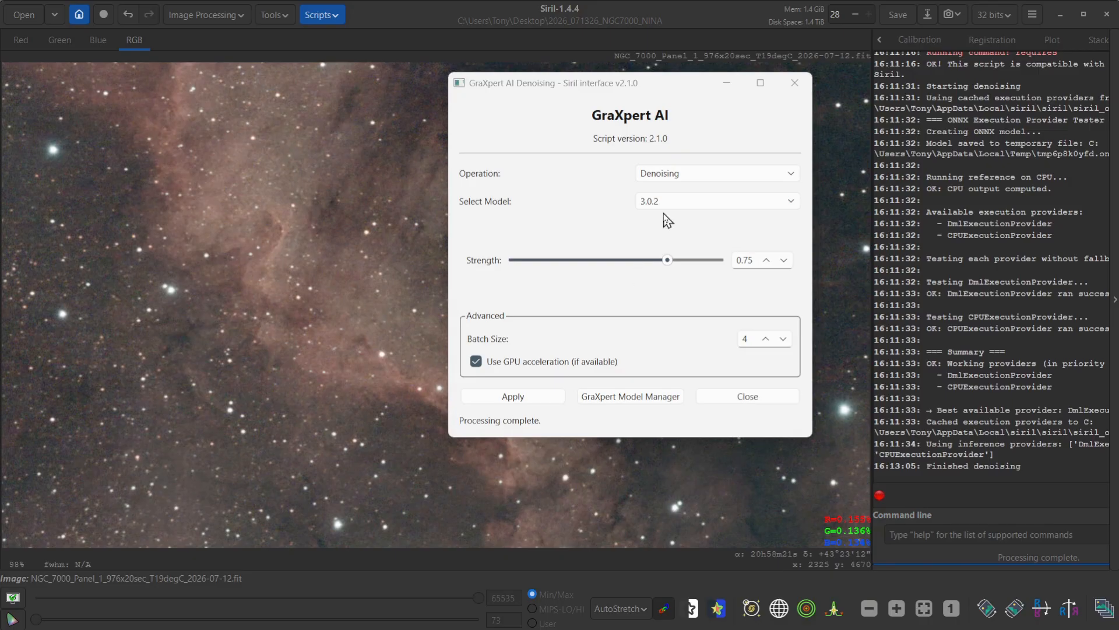
pyautogui.click(727, 85)
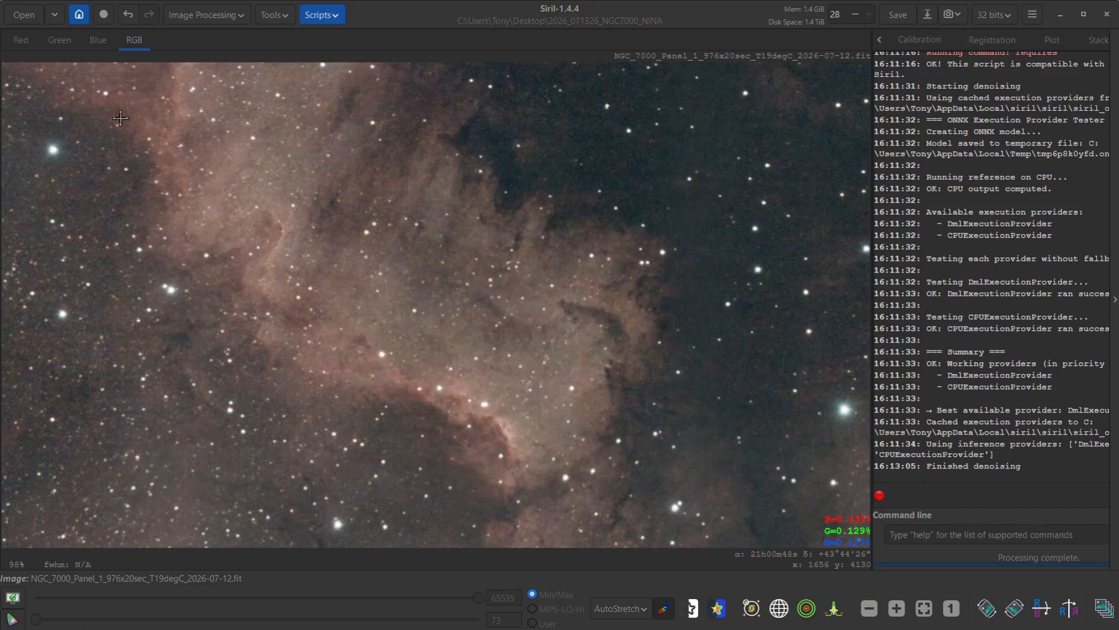
pyautogui.click(127, 16)
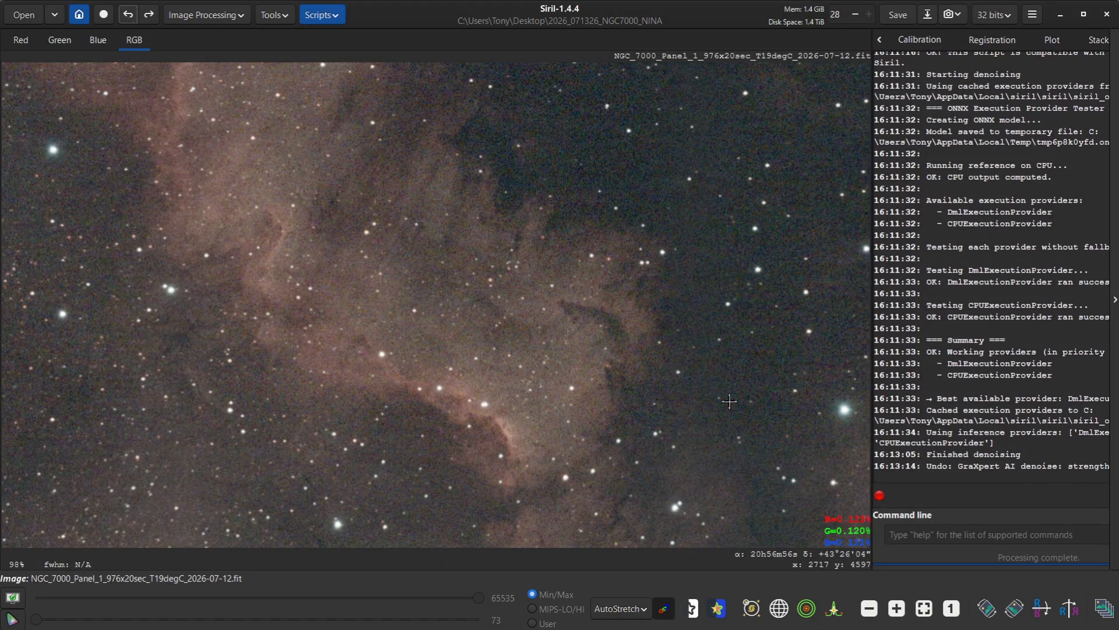
pyautogui.click(149, 15)
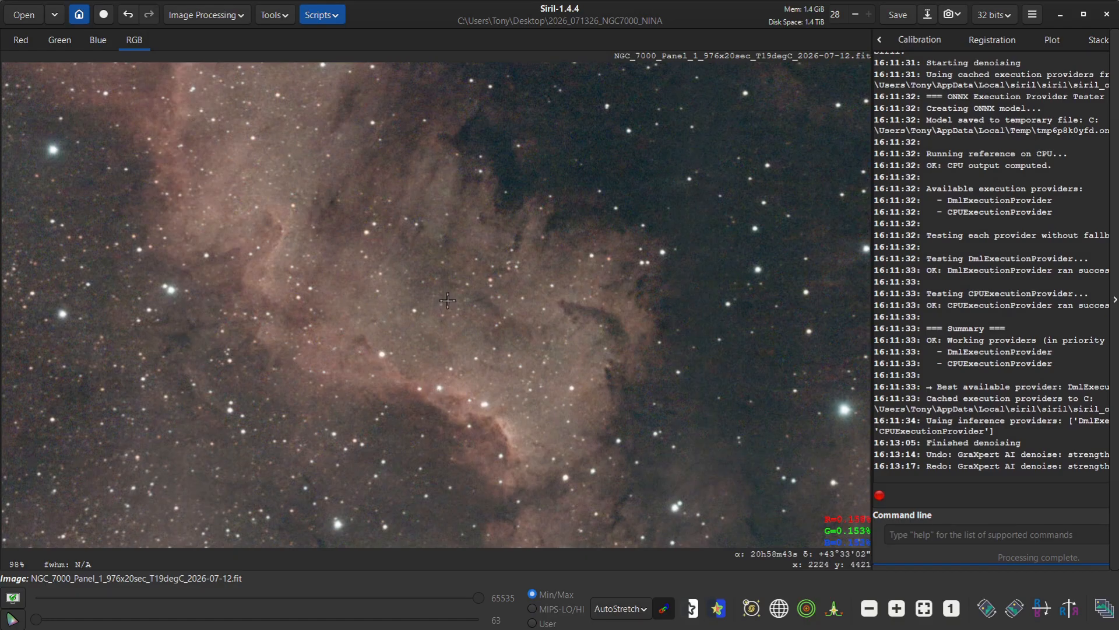
# Switch the image display mode from AutoStretch to Linear.
pyautogui.scroll(-1, 447, 300)
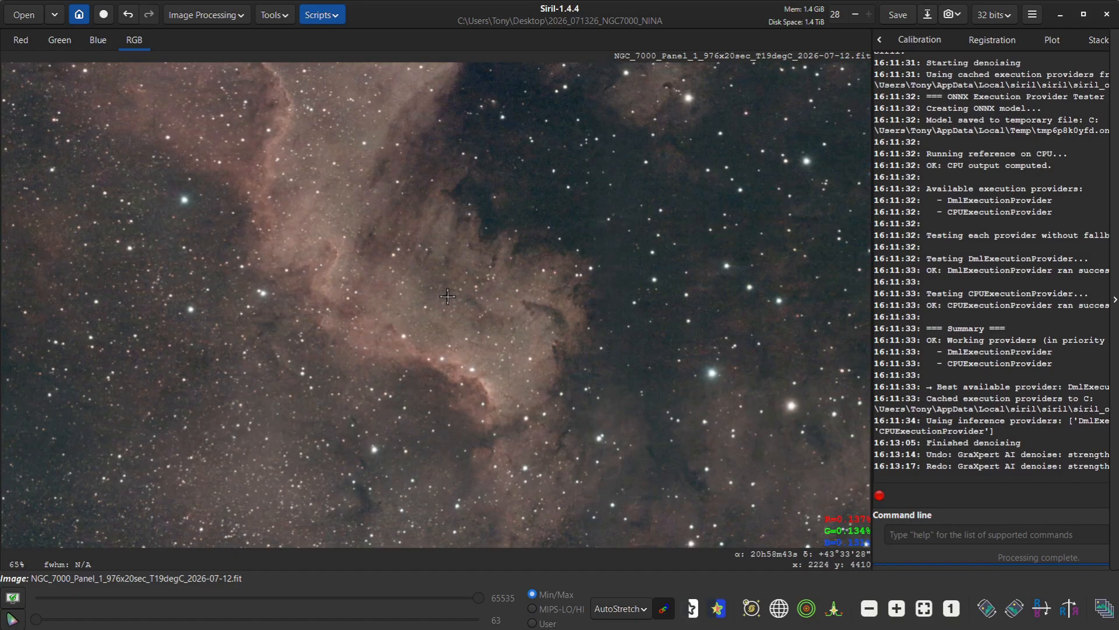
pyautogui.scroll(-1, 447, 299)
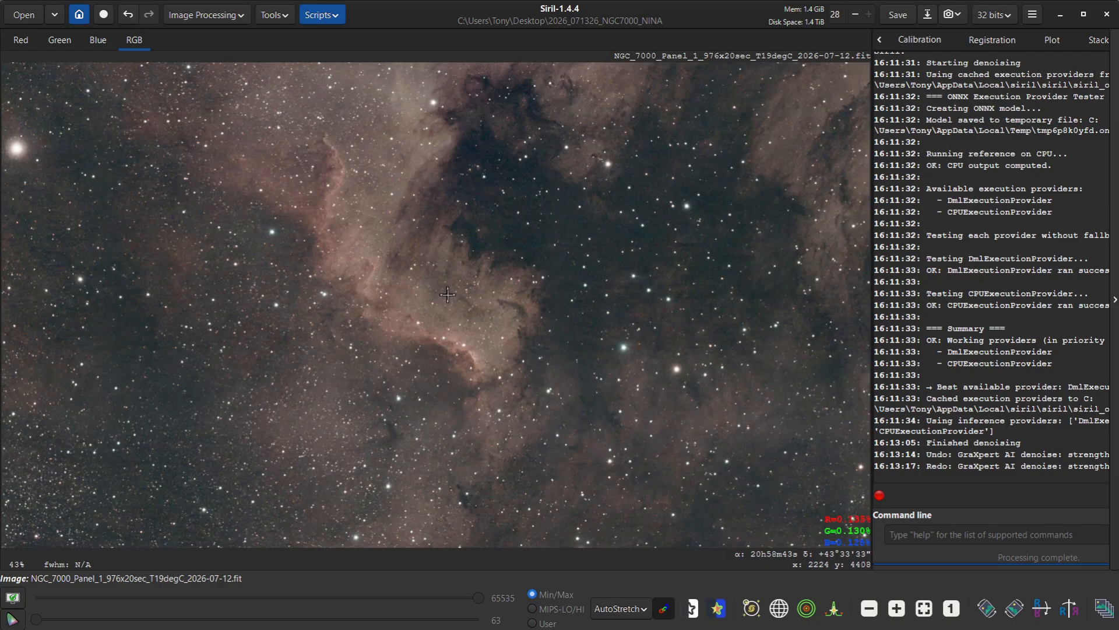
pyautogui.scroll(1, 438, 279)
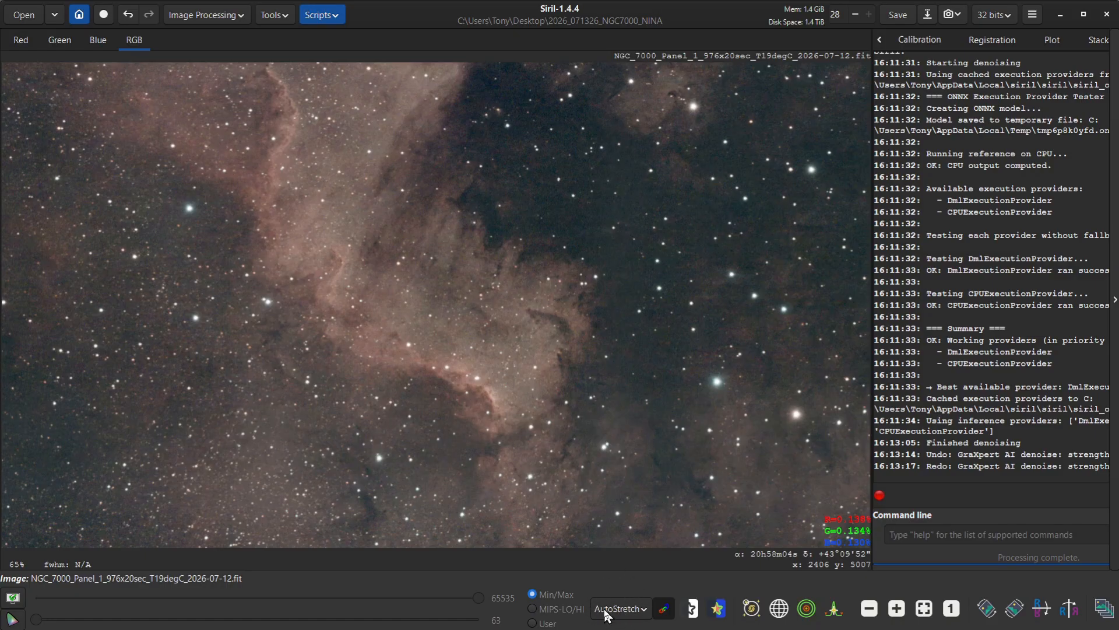
pyautogui.click(639, 613)
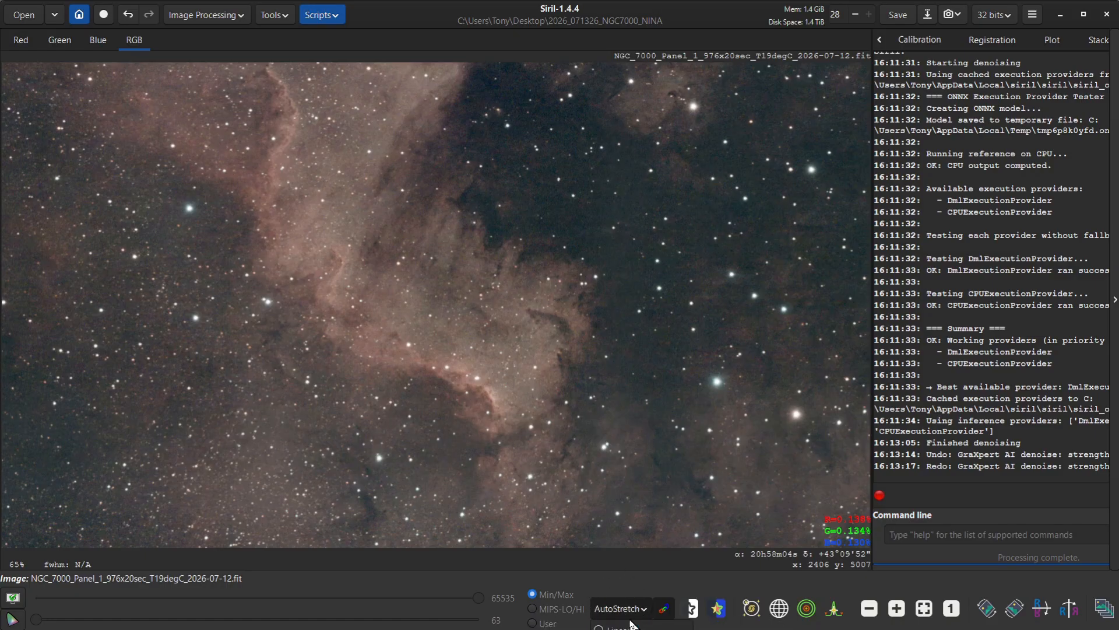
pyautogui.click(641, 626)
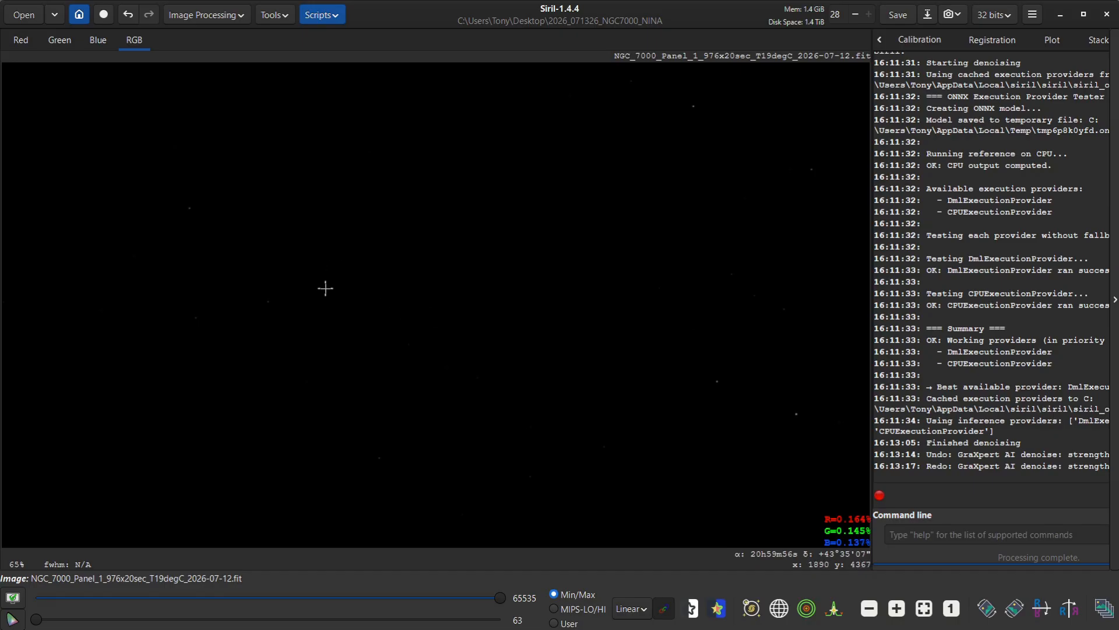
# Run the VeraLux_HyperMetric_Stretch Python script and open its live preview beside the settings.
pyautogui.click(321, 17)
pyautogui.moveTo(333, 61)
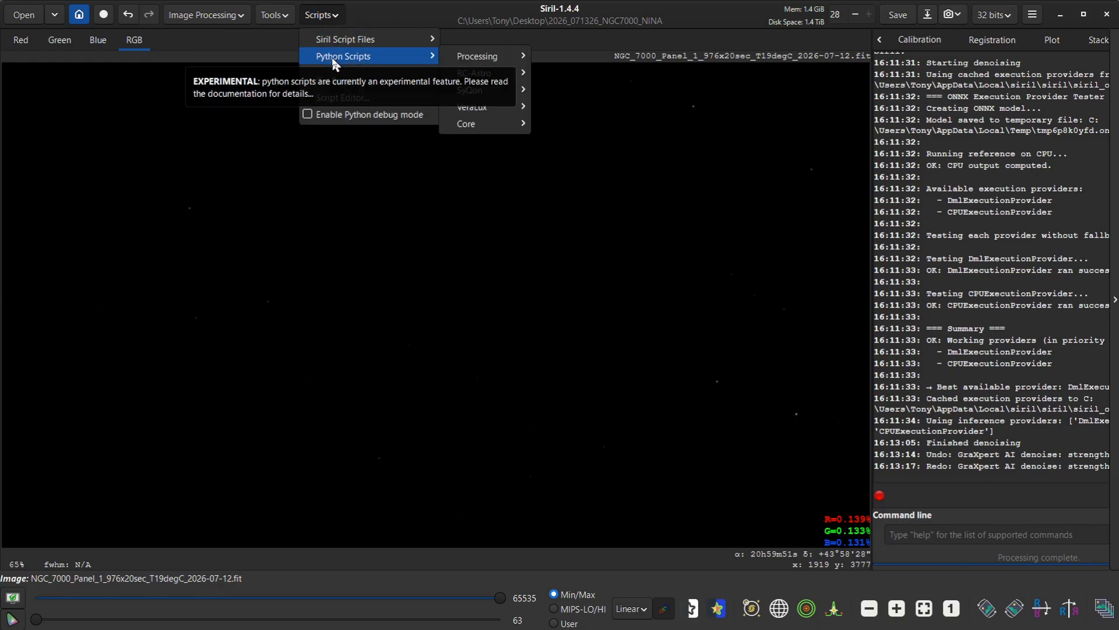
pyautogui.moveTo(469, 114)
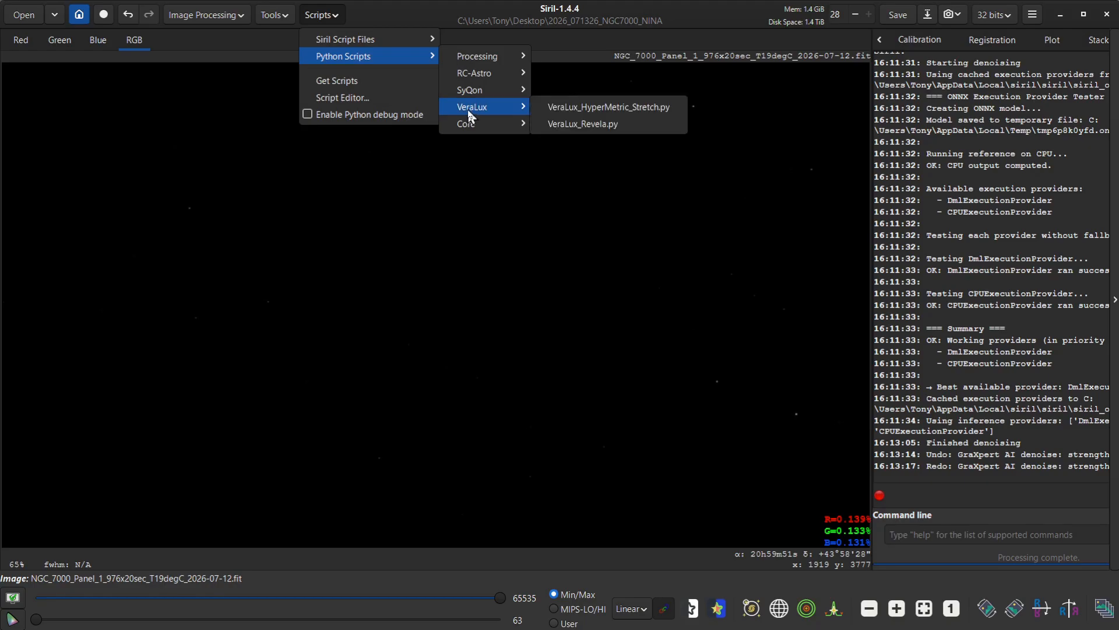
pyautogui.click(609, 107)
pyautogui.click(622, 405)
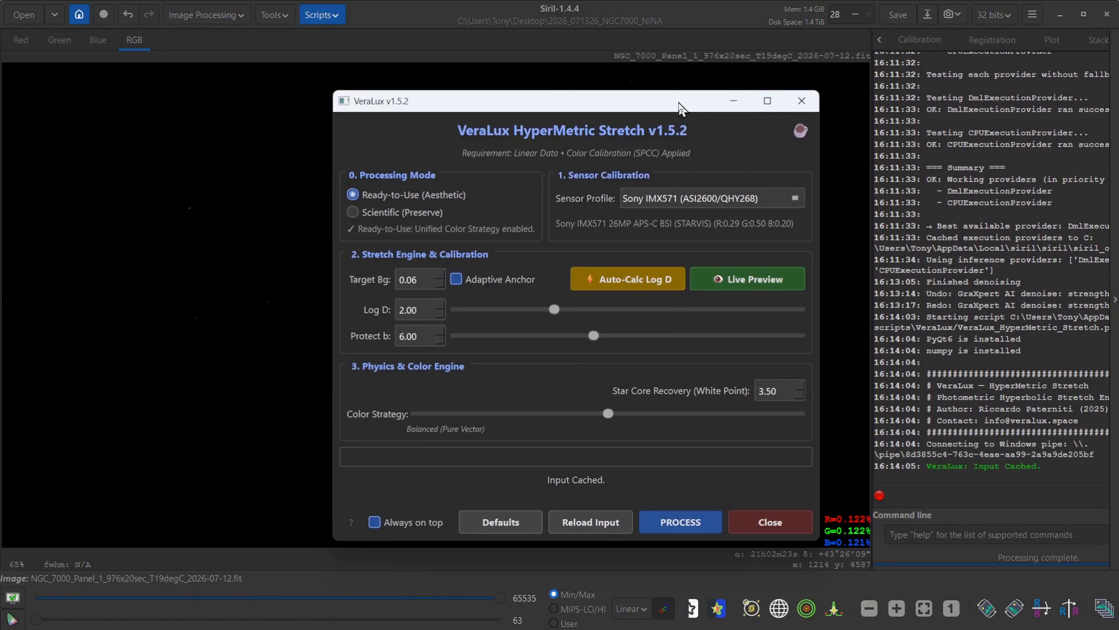
pyautogui.moveTo(681, 108); pyautogui.dragTo(927, 58)
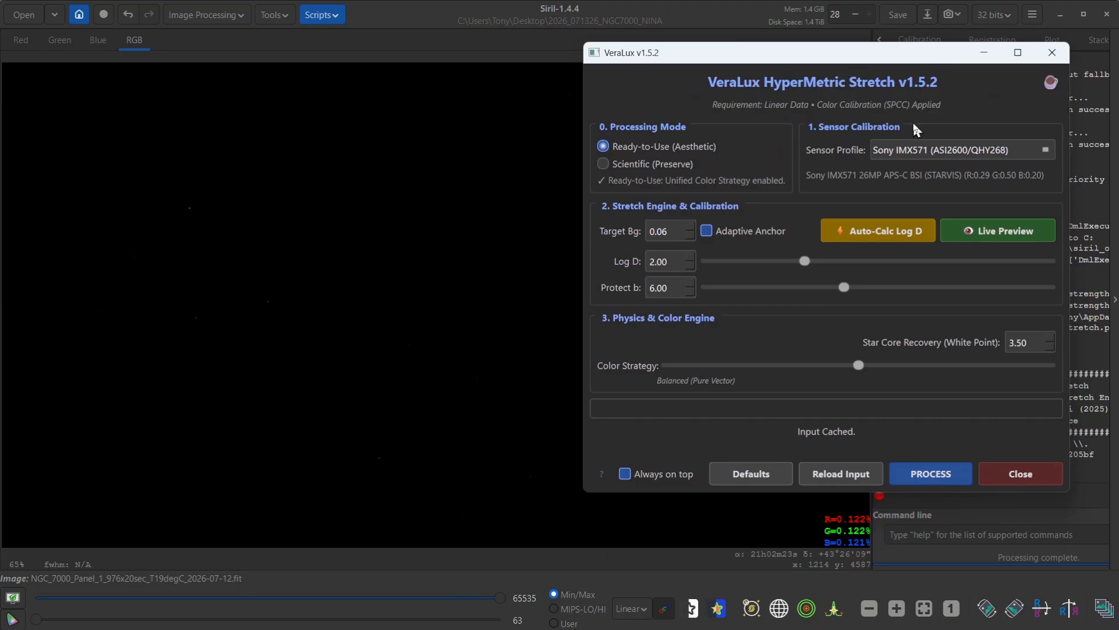
pyautogui.click(984, 233)
pyautogui.moveTo(0, 333); pyautogui.dragTo(418, 74)
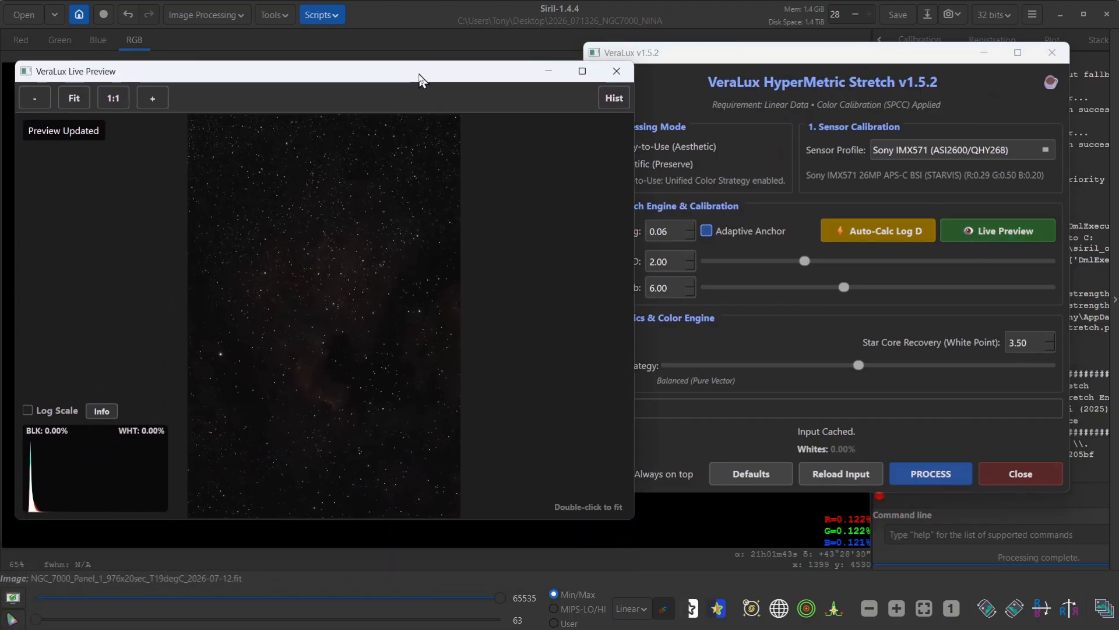
# Stretch the image from the script's default settings, using the ZWO Seestar S50 sensor profile and an automatically calculated Log D.
pyautogui.click(758, 475)
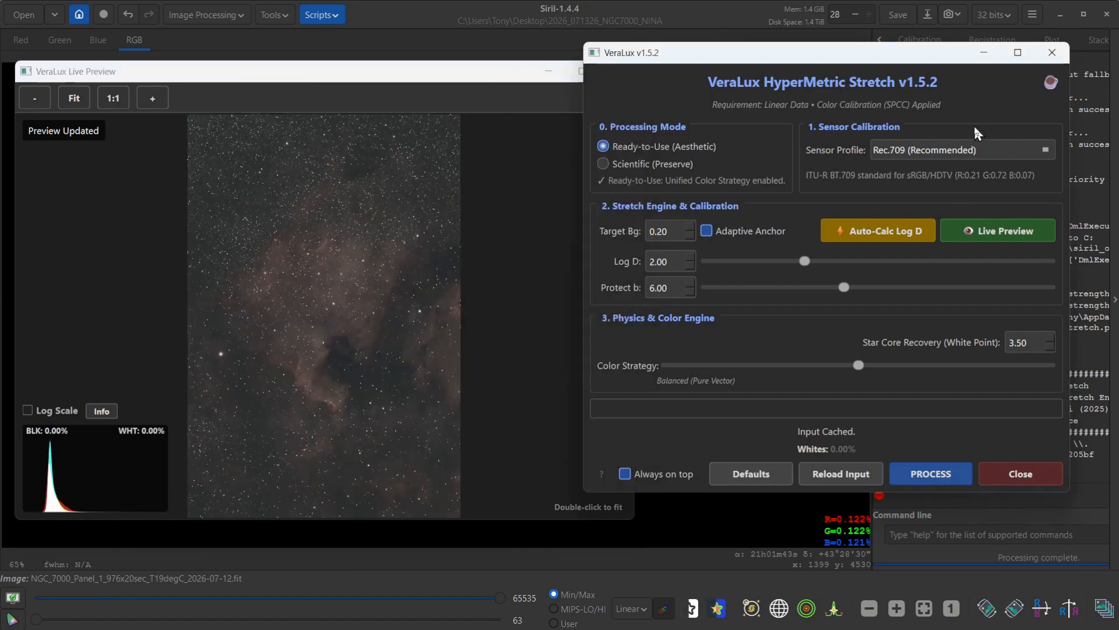
pyautogui.click(914, 150)
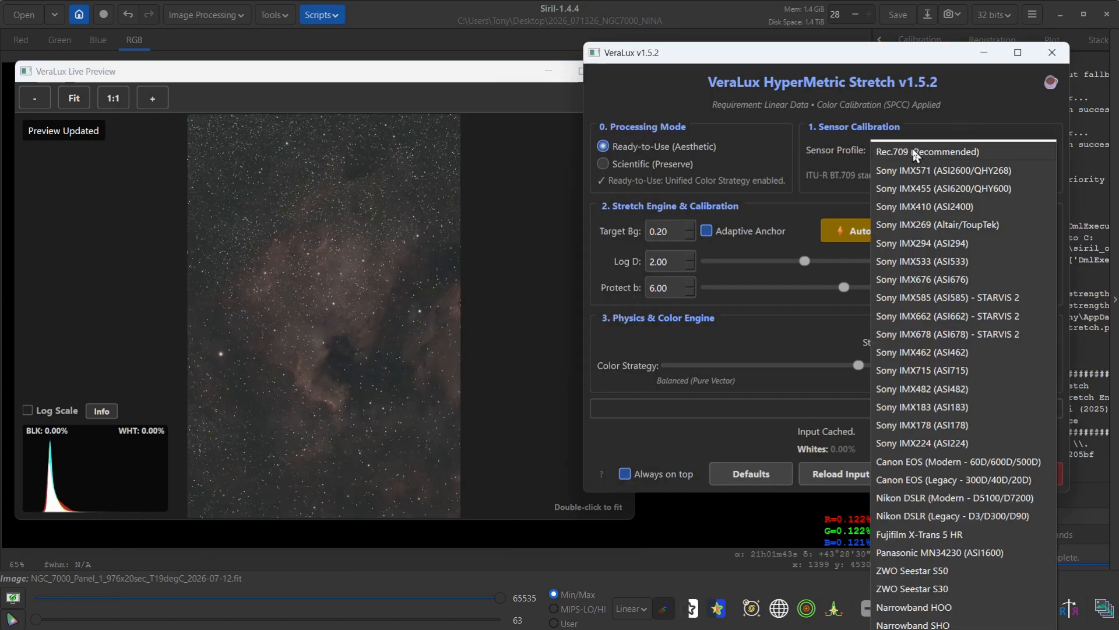
pyautogui.click(915, 570)
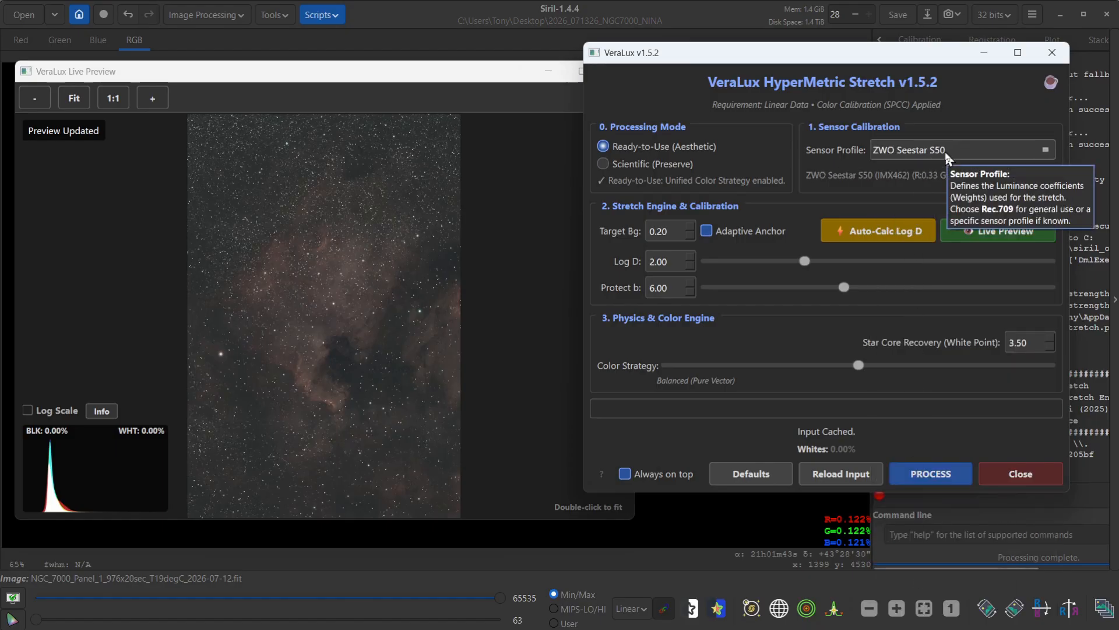
pyautogui.click(881, 237)
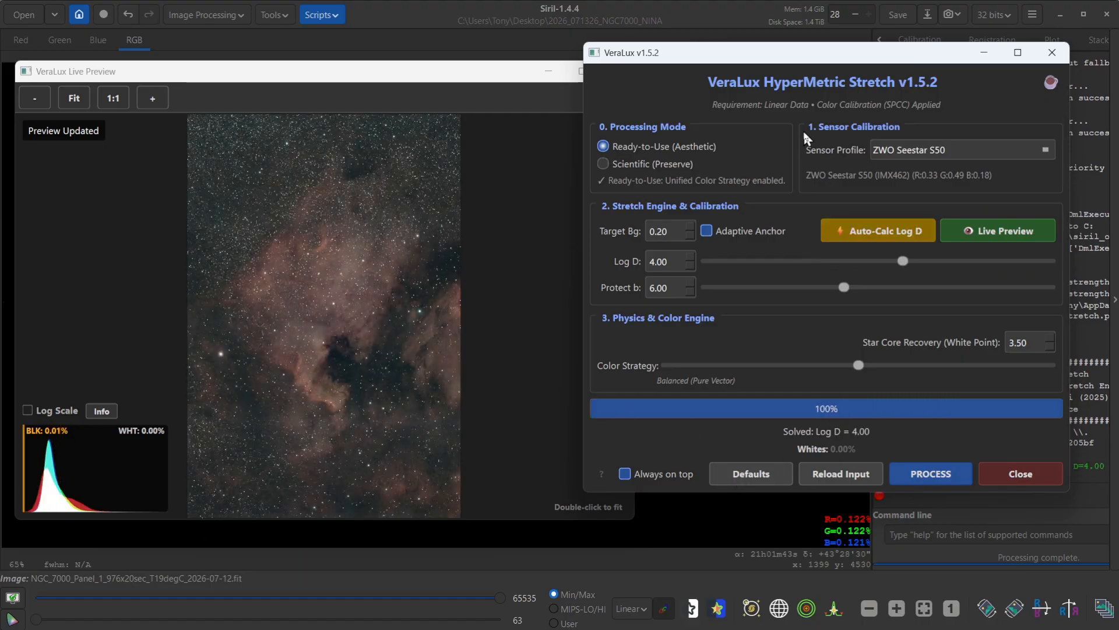
pyautogui.click(924, 479)
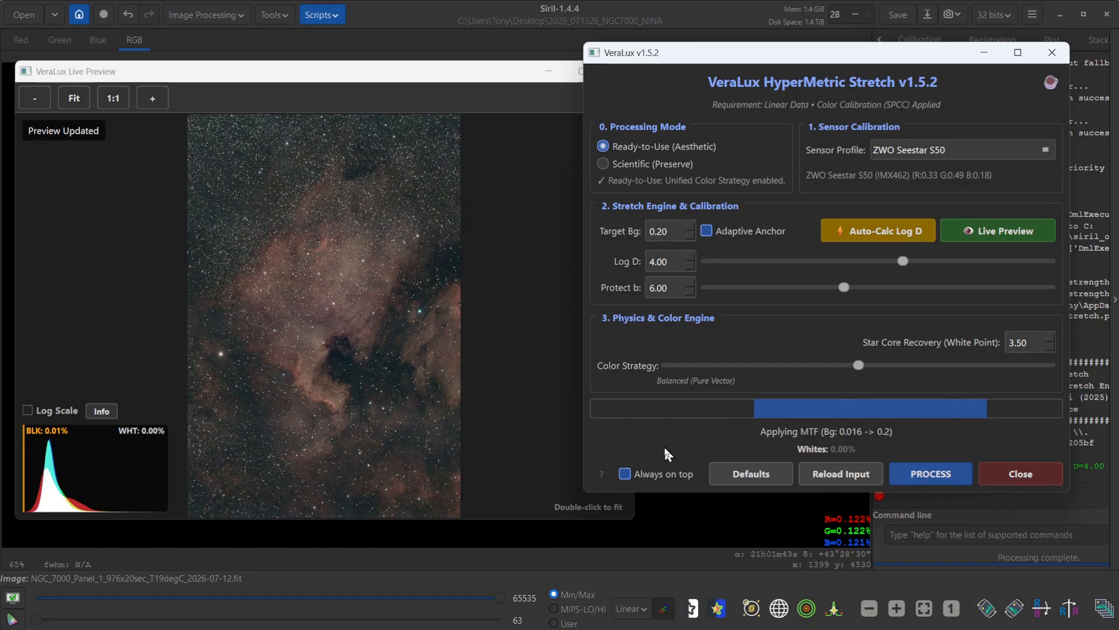
pyautogui.click(1040, 468)
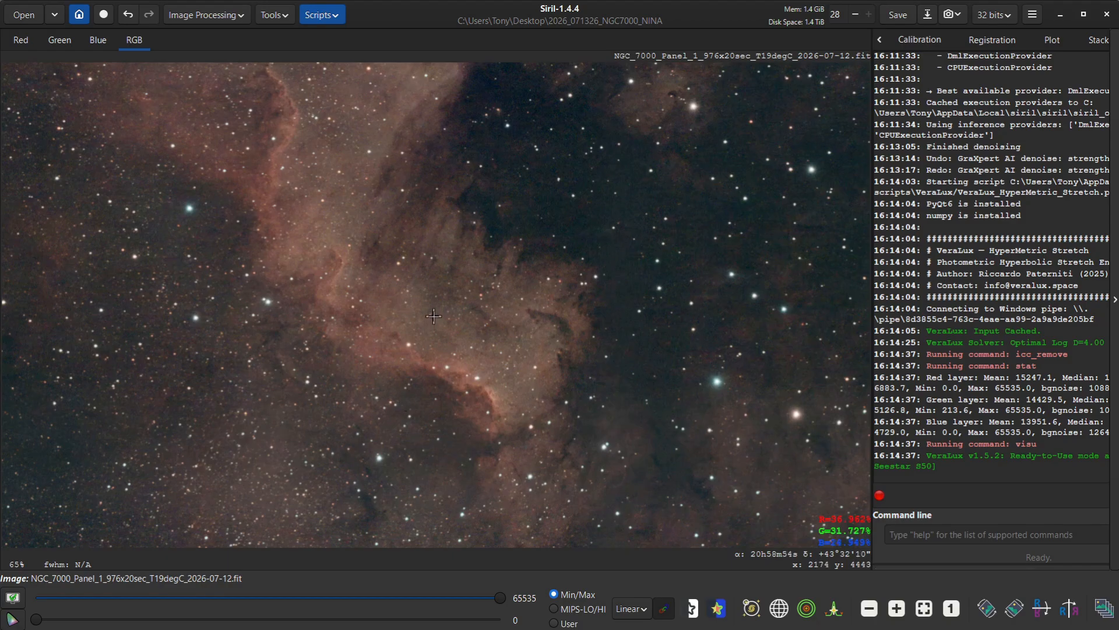
# Inspect the stretched nebula and run the VeraLux_Revela Python script on it.
pyautogui.scroll(-2, 434, 315)
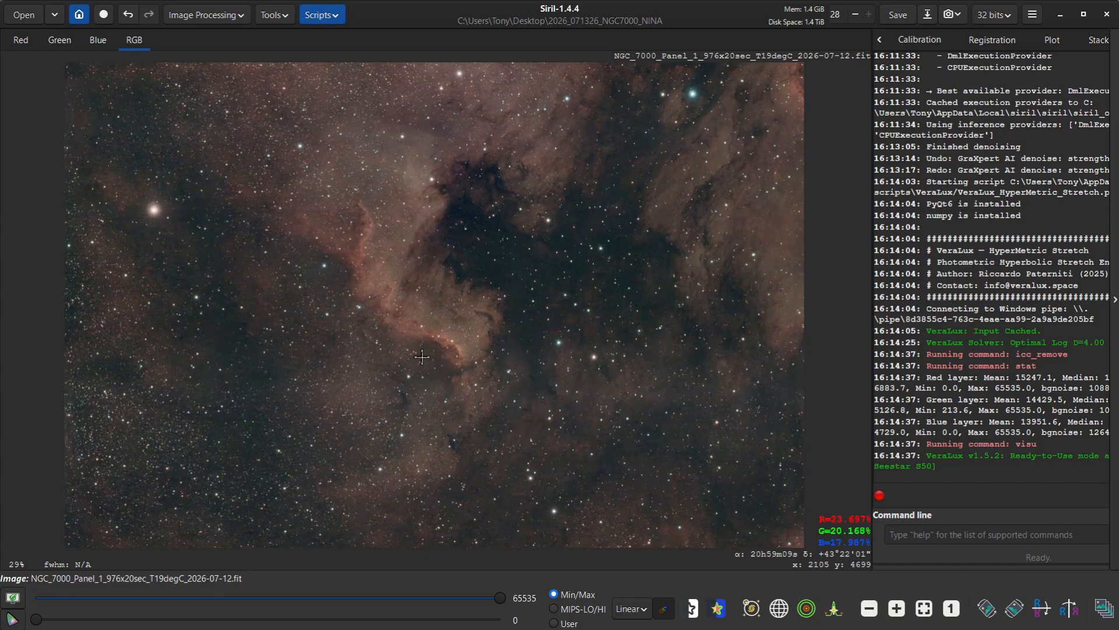
pyautogui.scroll(3, 395, 250)
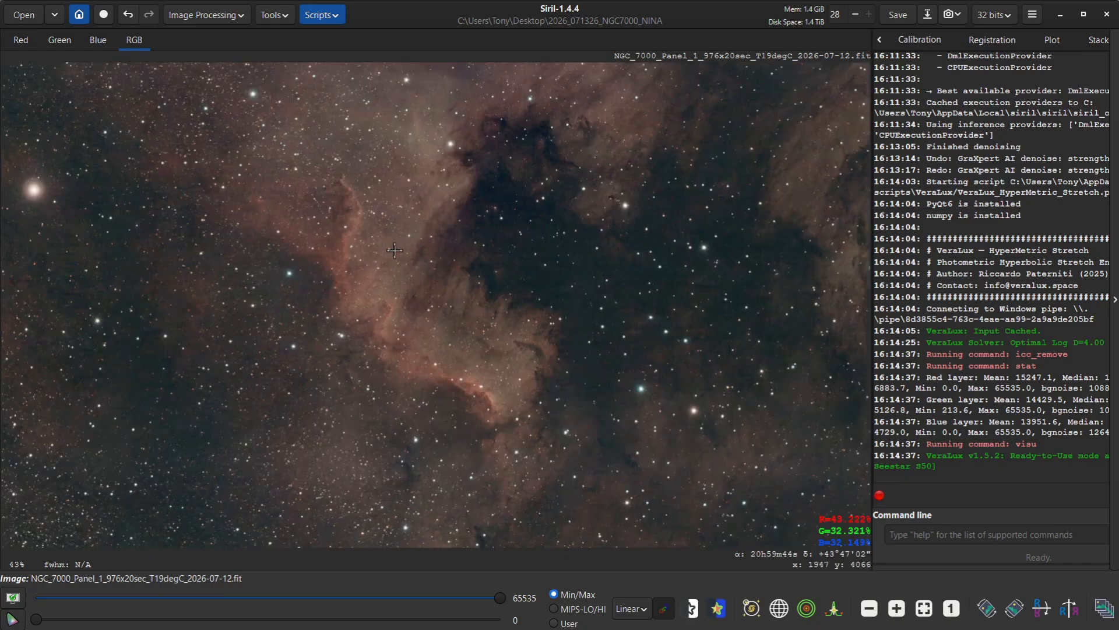
pyautogui.scroll(2, 402, 262)
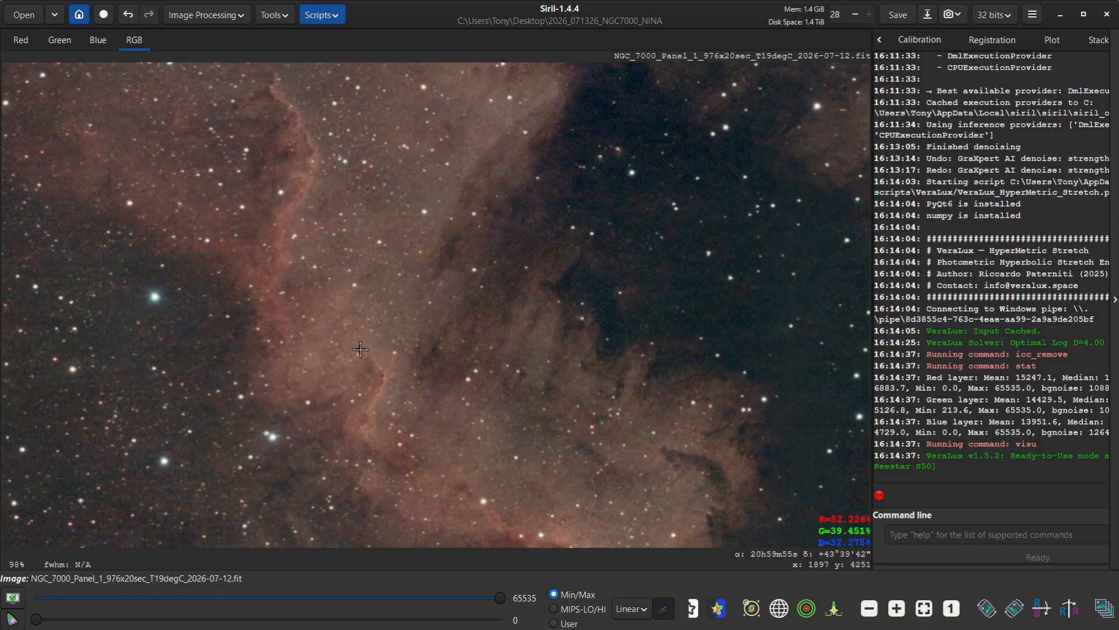
pyautogui.click(332, 17)
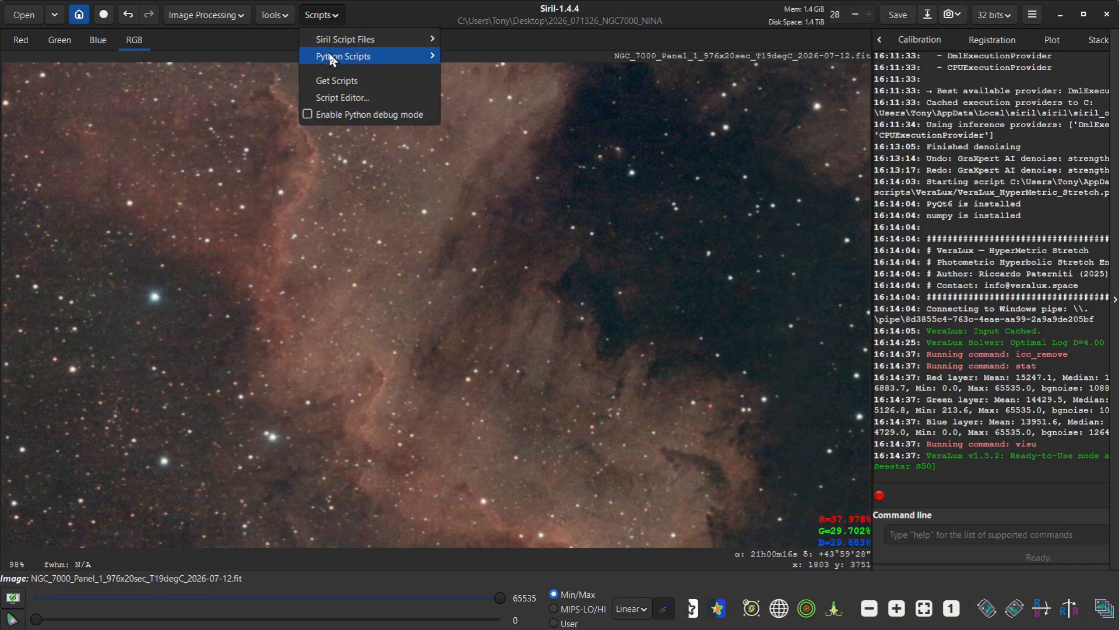
pyautogui.moveTo(329, 59)
pyautogui.moveTo(477, 111)
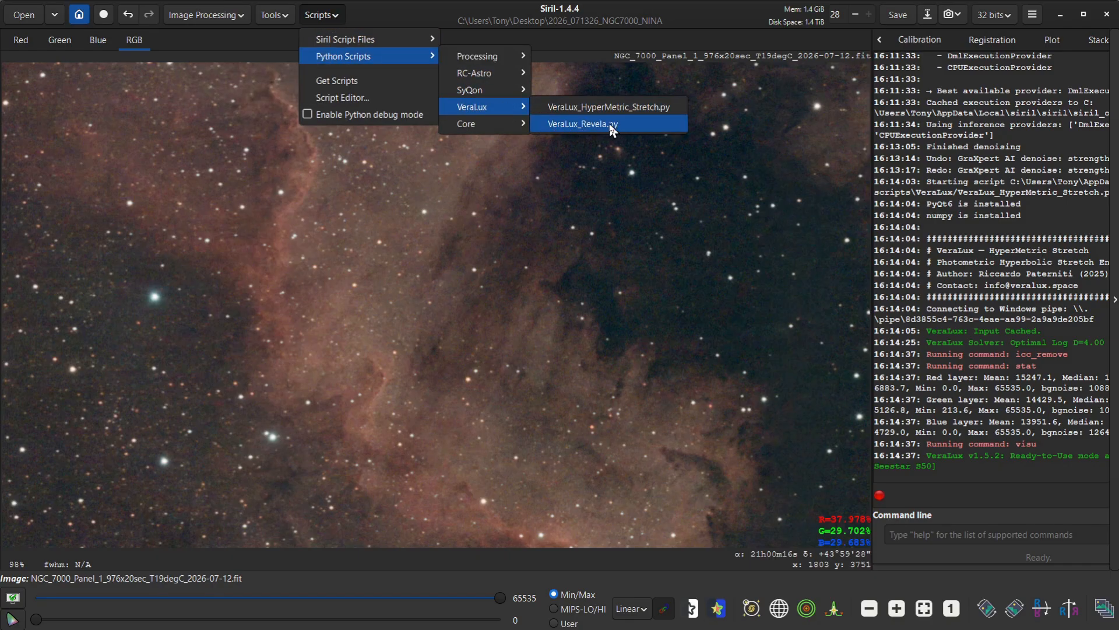
pyautogui.click(587, 125)
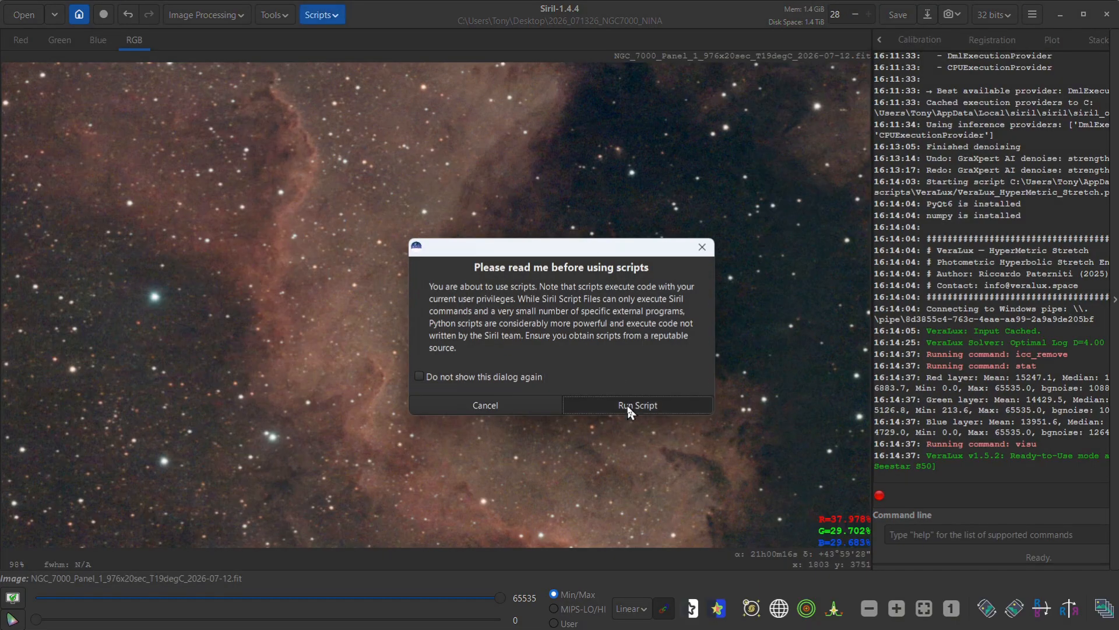
pyautogui.click(627, 404)
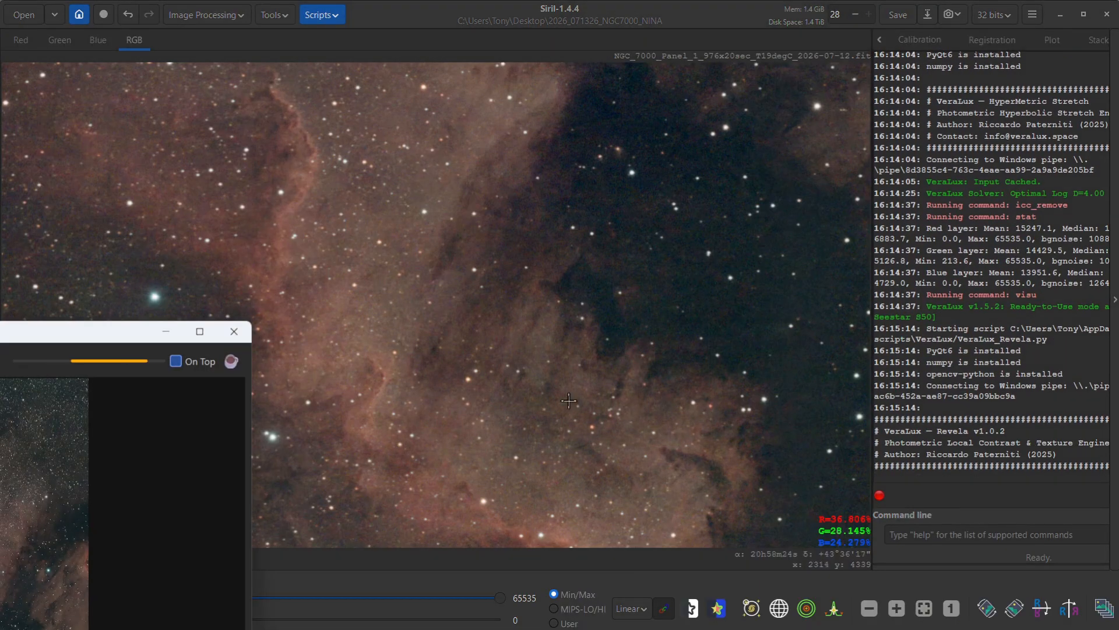
pyautogui.moveTo(25, 330); pyautogui.dragTo(756, 64)
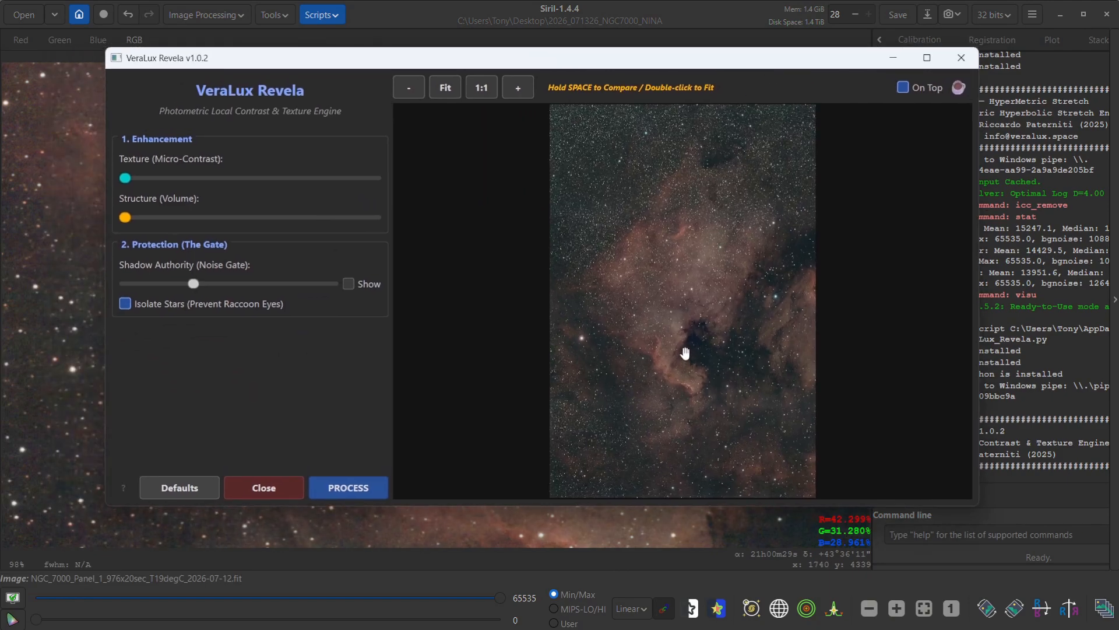
# Apply Revela with Texture at about half and Structure at about a quarter of their ranges, after comparing the dark nebula region with the original.
pyautogui.scroll(4, 685, 353)
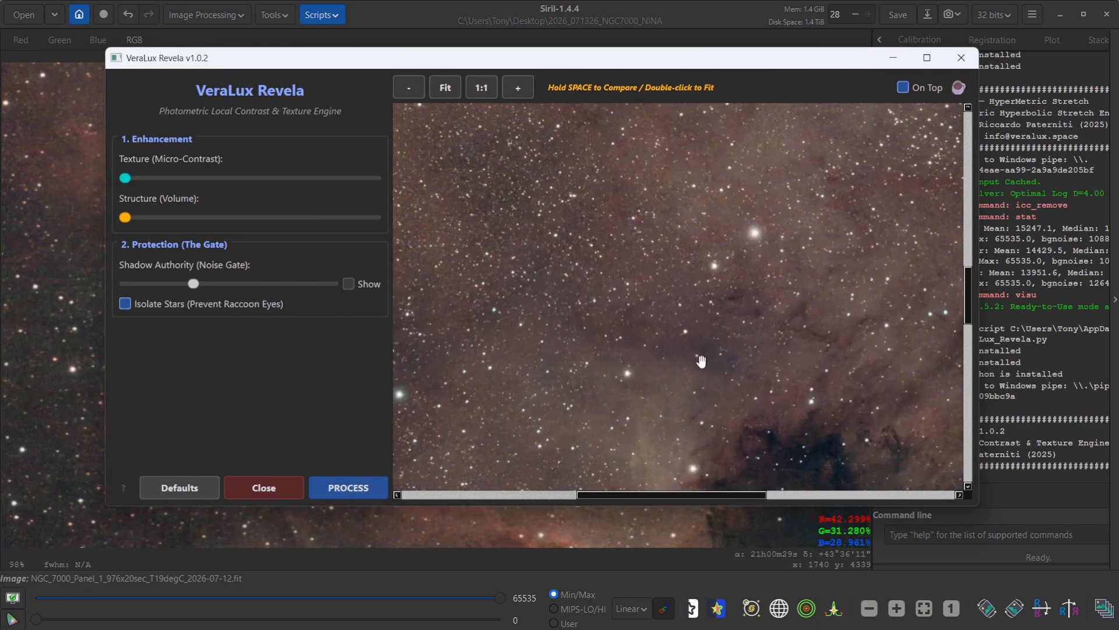
pyautogui.moveTo(713, 406); pyautogui.dragTo(667, 184)
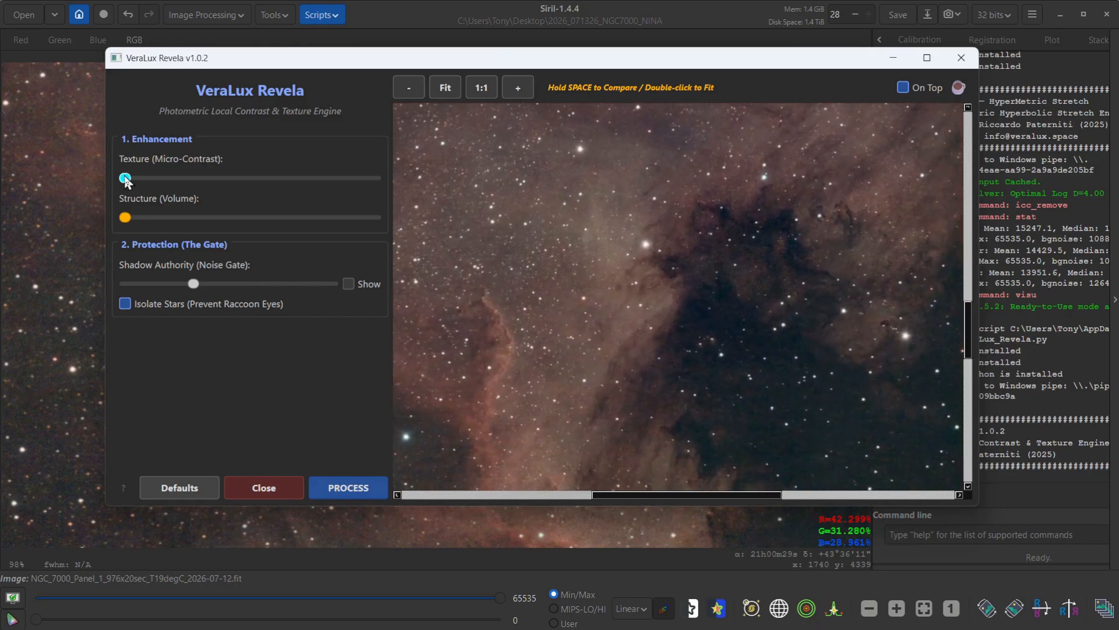
pyautogui.moveTo(126, 178); pyautogui.dragTo(256, 179)
pyautogui.moveTo(126, 219); pyautogui.dragTo(188, 220)
pyautogui.press('space')
pyautogui.click(350, 488)
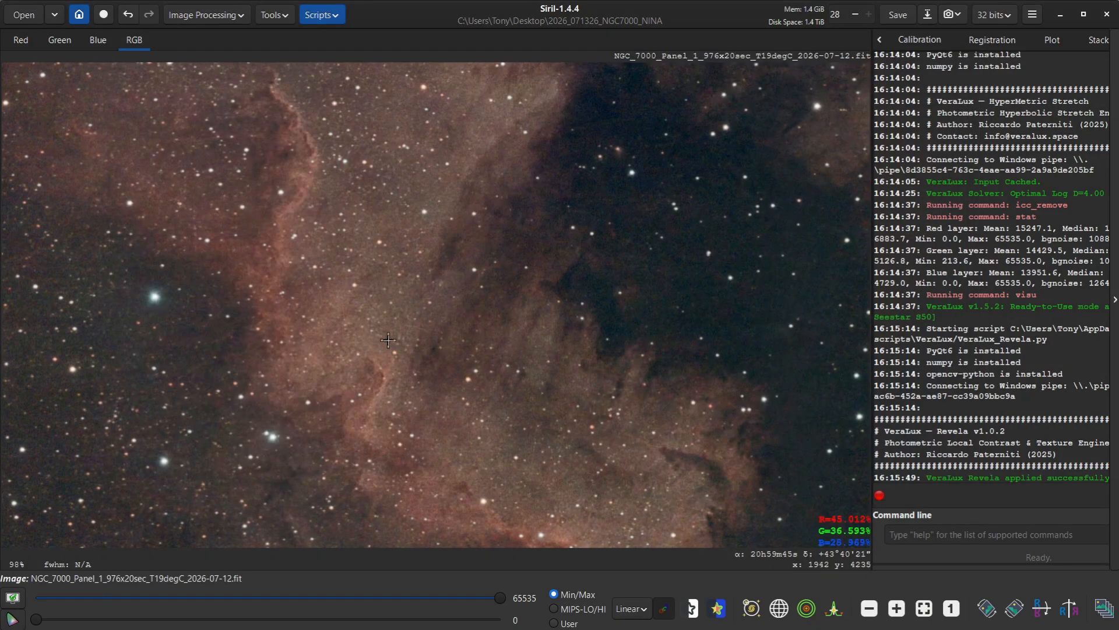
# Save the processed image as NGC_7000_Panel_1_976x20sec_T19degC_2026-07-12.tif, a 16-bit unsigned integer TIFF without compression.
pyautogui.scroll(-3, 389, 341)
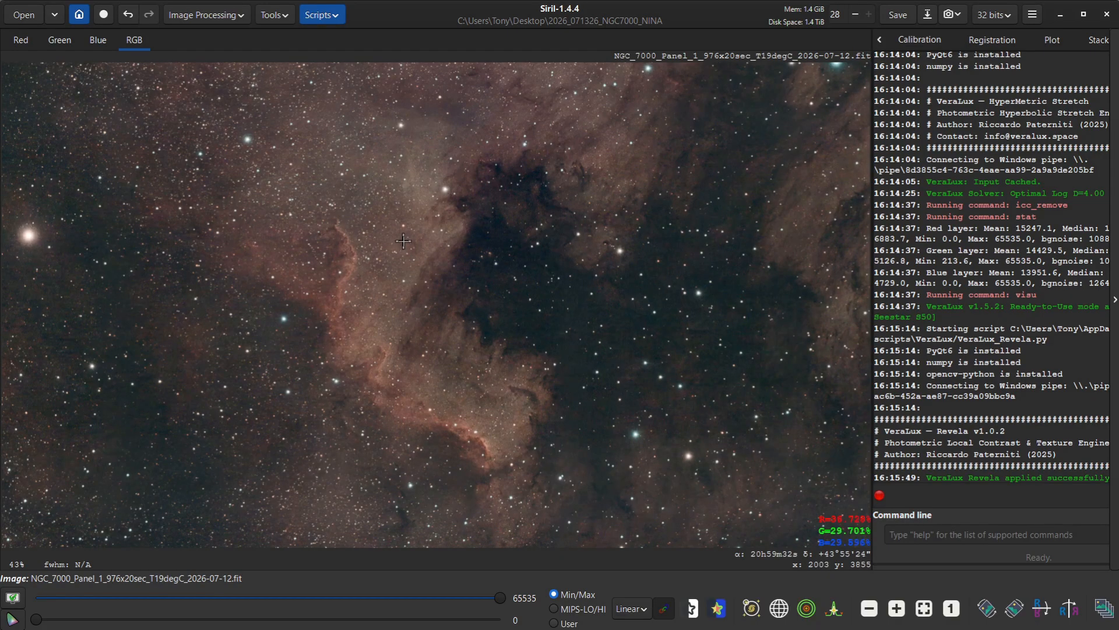
pyautogui.scroll(-2, 402, 243)
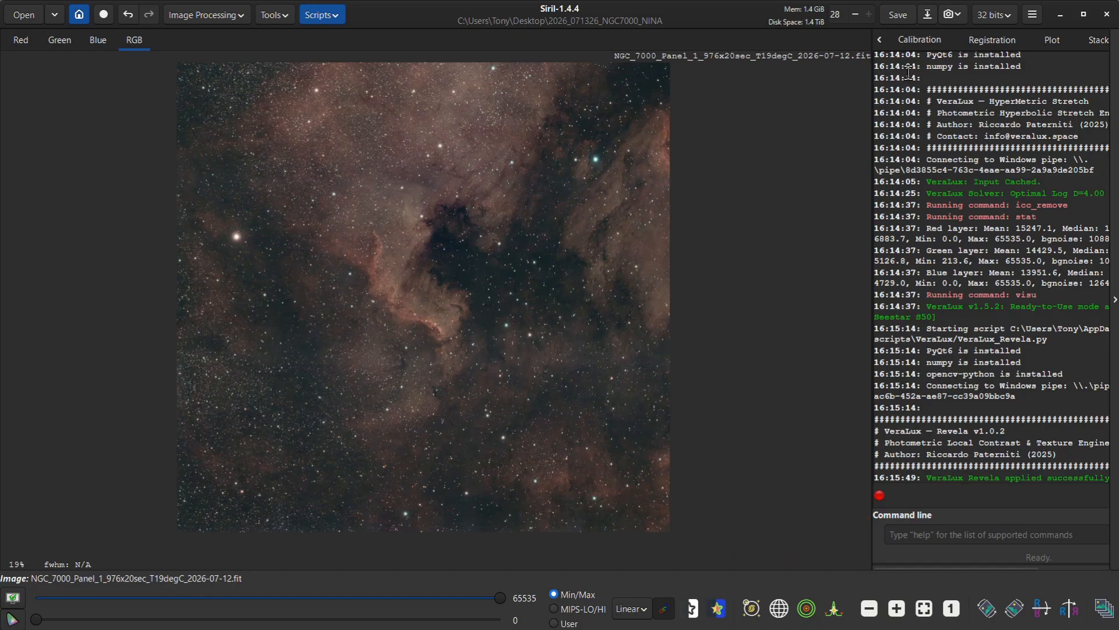
pyautogui.click(928, 15)
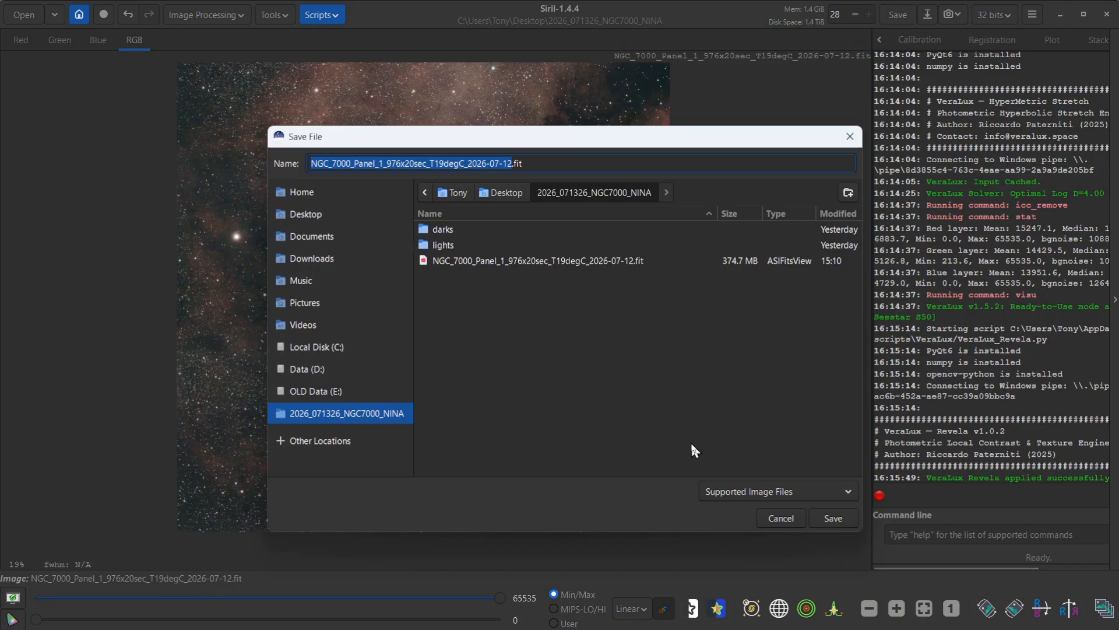
pyautogui.click(723, 493)
pyautogui.click(720, 454)
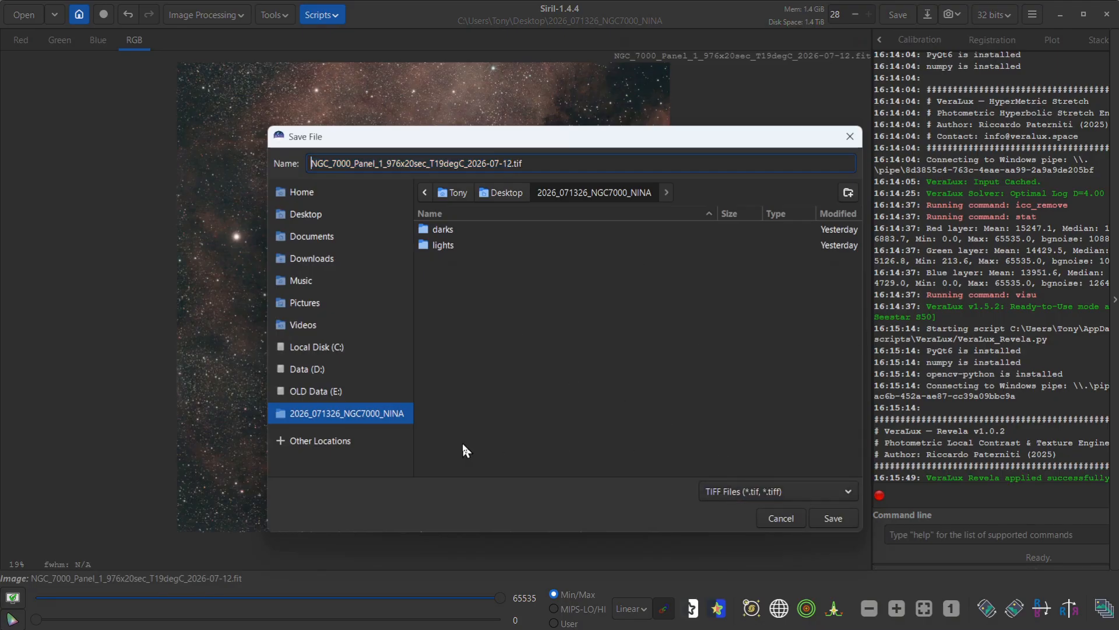
pyautogui.click(831, 521)
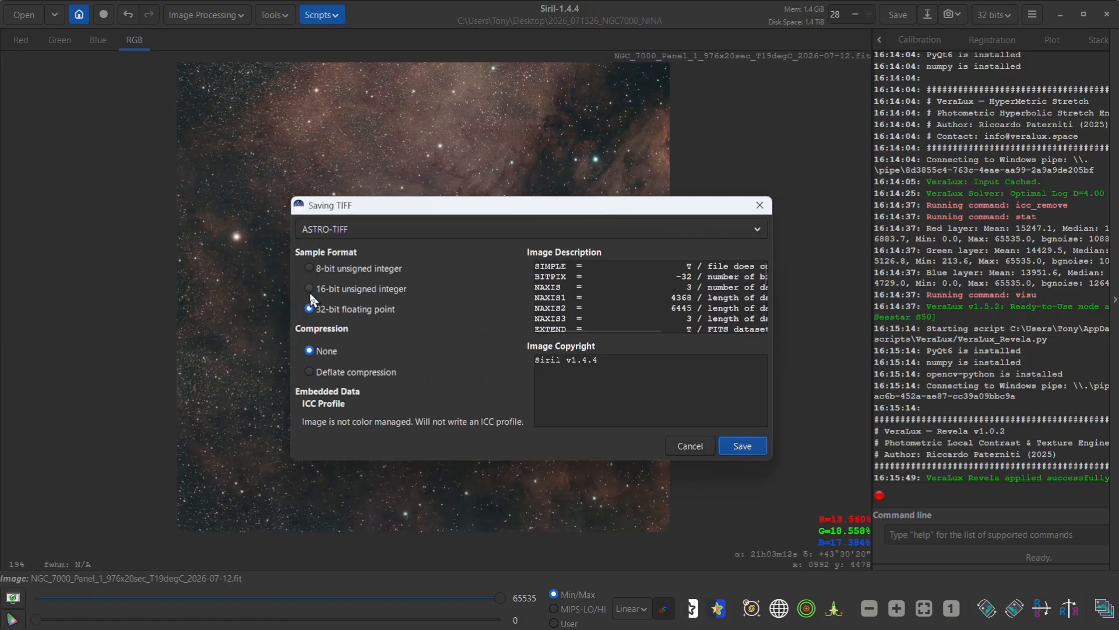
pyautogui.click(310, 289)
pyautogui.click(736, 448)
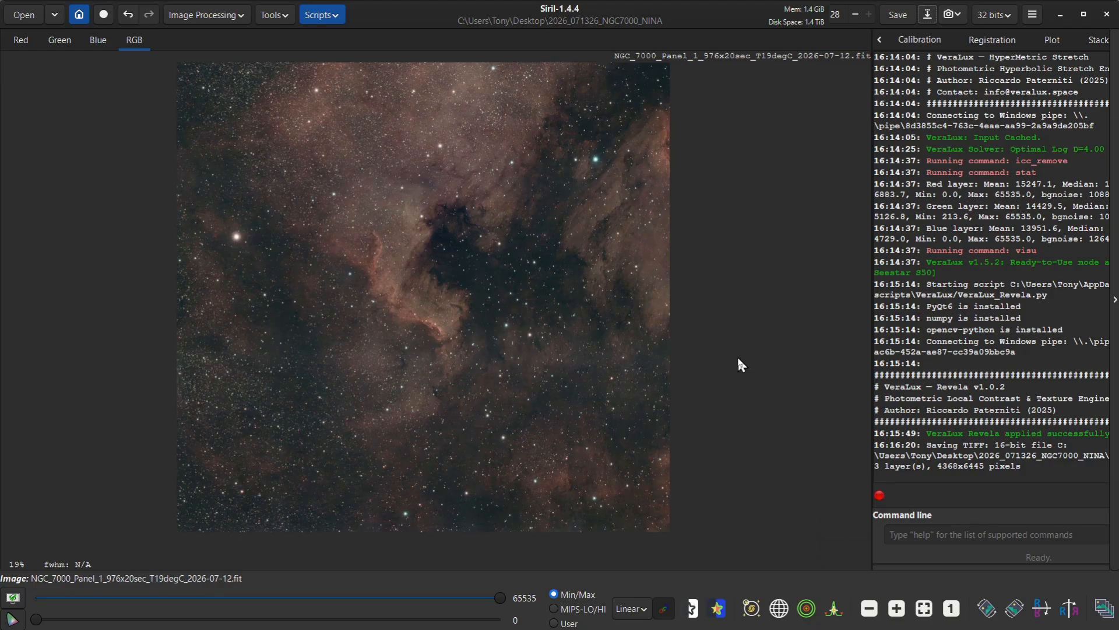
# Switch to Photoshop and open NGC_7000_Panel_1_976x20sec_T19degC_2026-07-12.tif.
pyautogui.click(1061, 14)
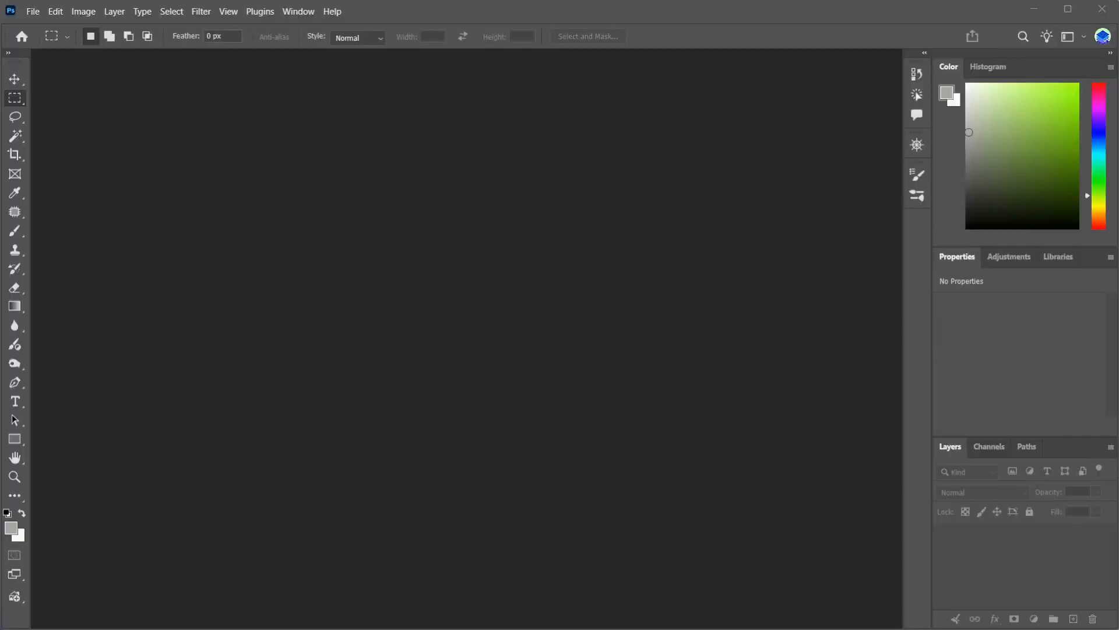
pyautogui.moveTo(2, 382); pyautogui.dragTo(411, 372)
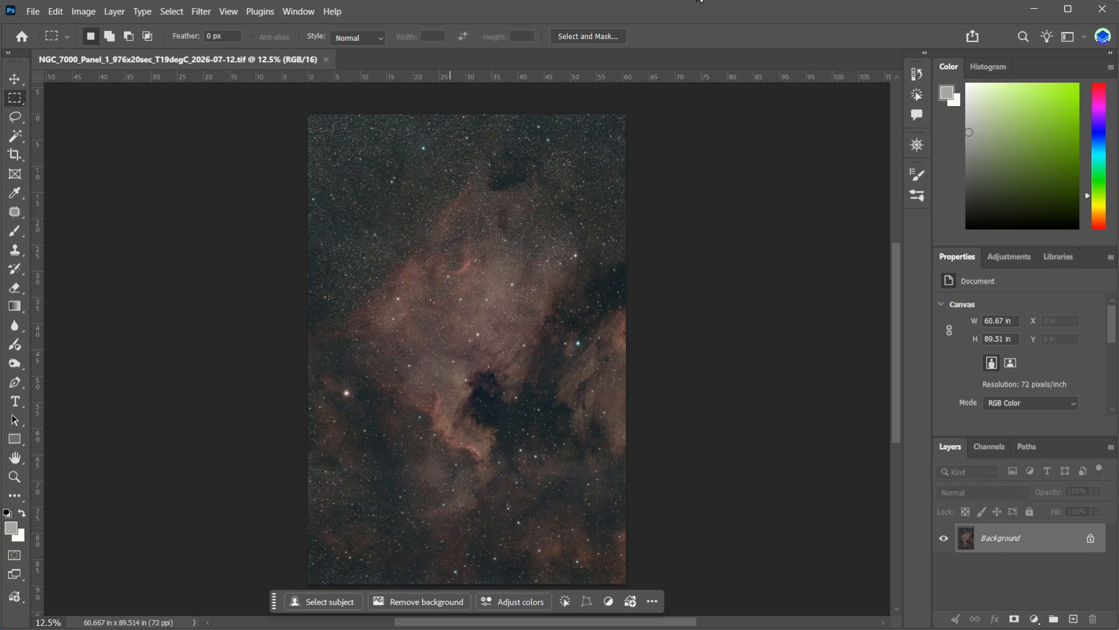
# Display the image's histogram and open the Levels adjustment, placed clear of both the nebula and the histogram.
pyautogui.click(986, 67)
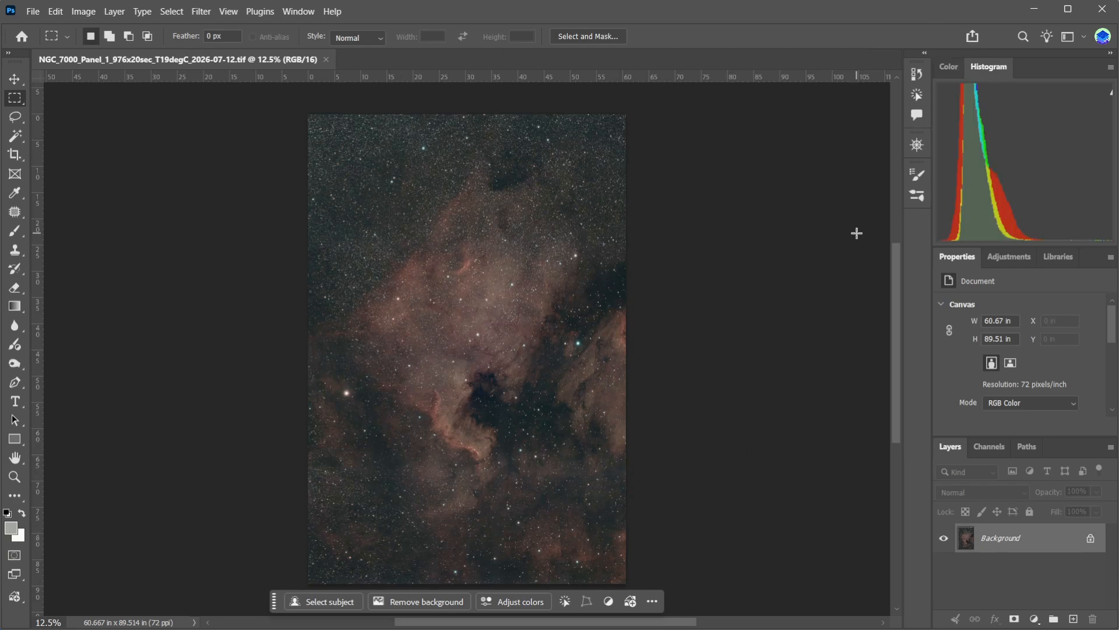
pyautogui.click(83, 14)
pyautogui.moveTo(90, 51)
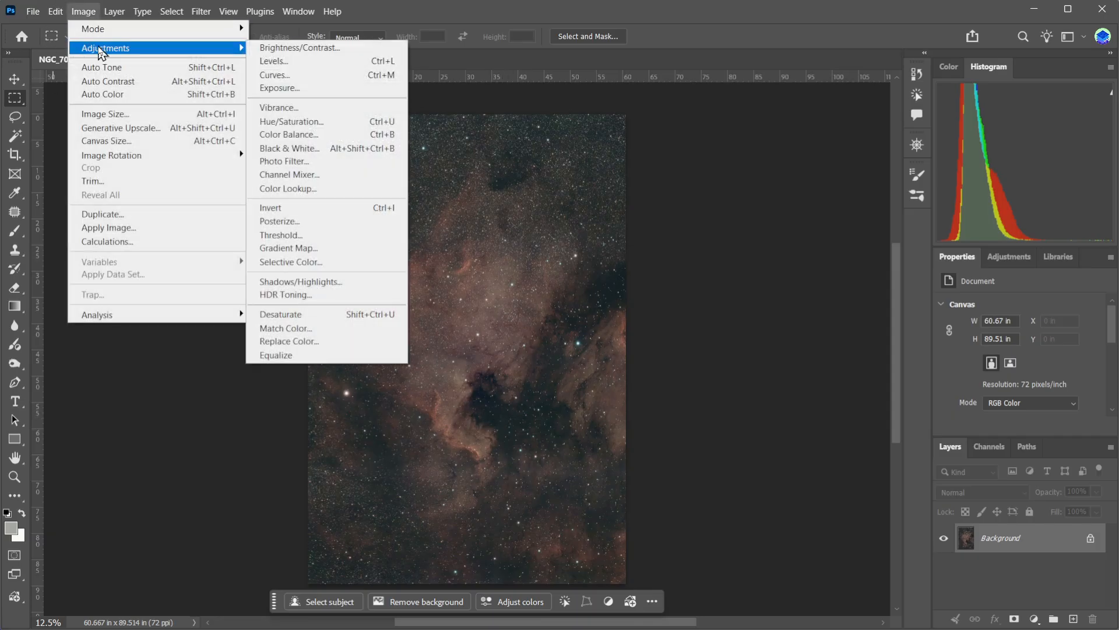
pyautogui.click(287, 62)
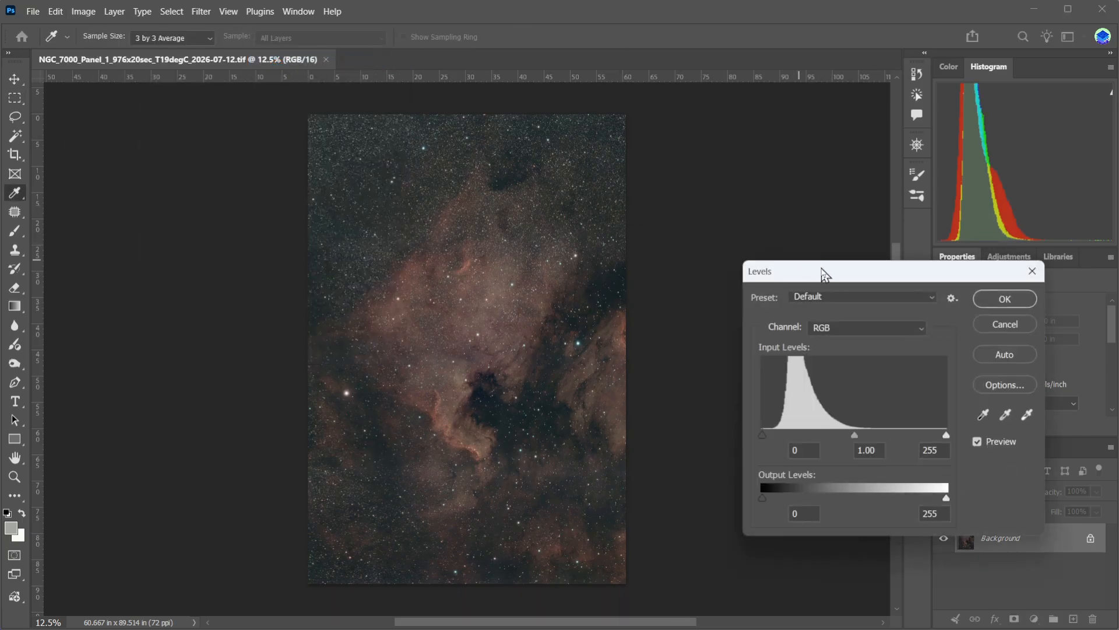
pyautogui.moveTo(835, 277); pyautogui.dragTo(750, 165)
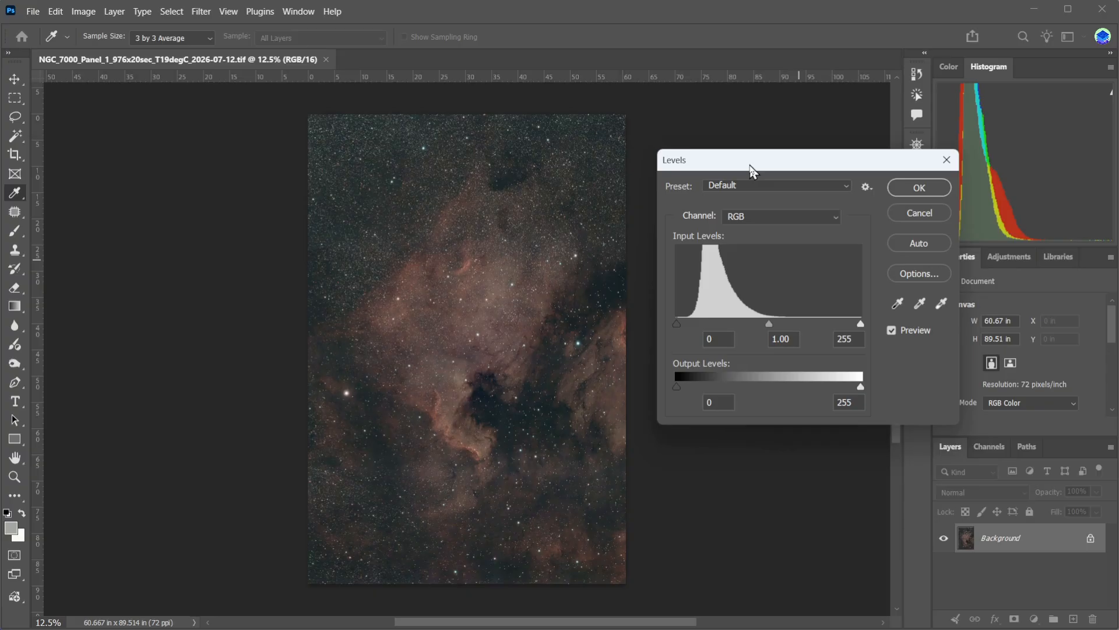
pyautogui.moveTo(777, 165); pyautogui.dragTo(743, 163)
# Raise the black input level to 7 for the Red channel and 10 for the Green channel.
pyautogui.click(706, 217)
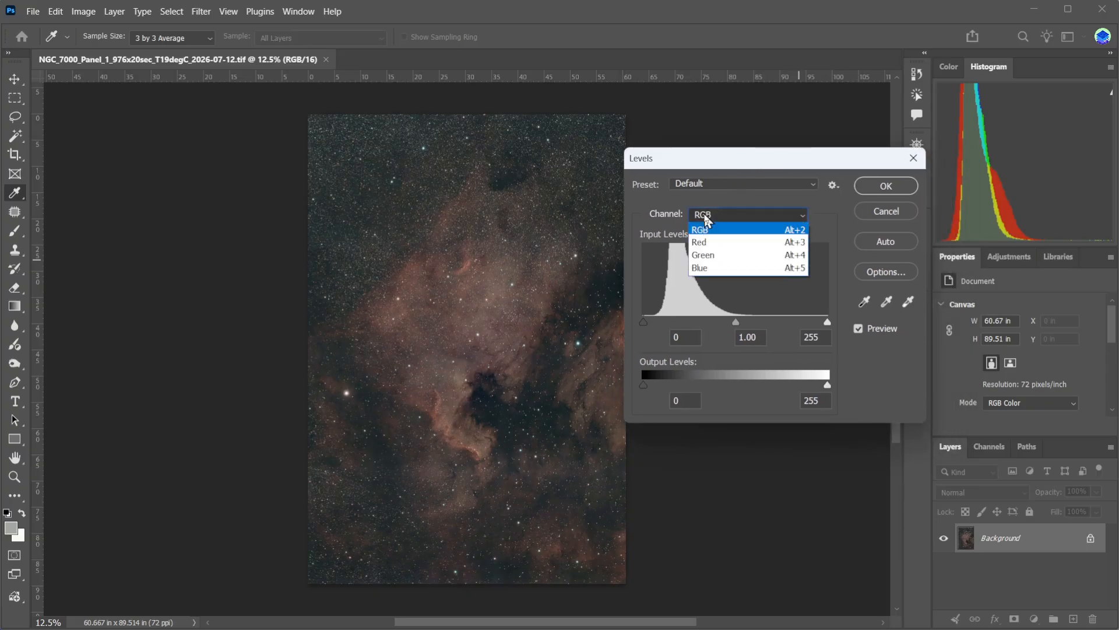
pyautogui.click(705, 242)
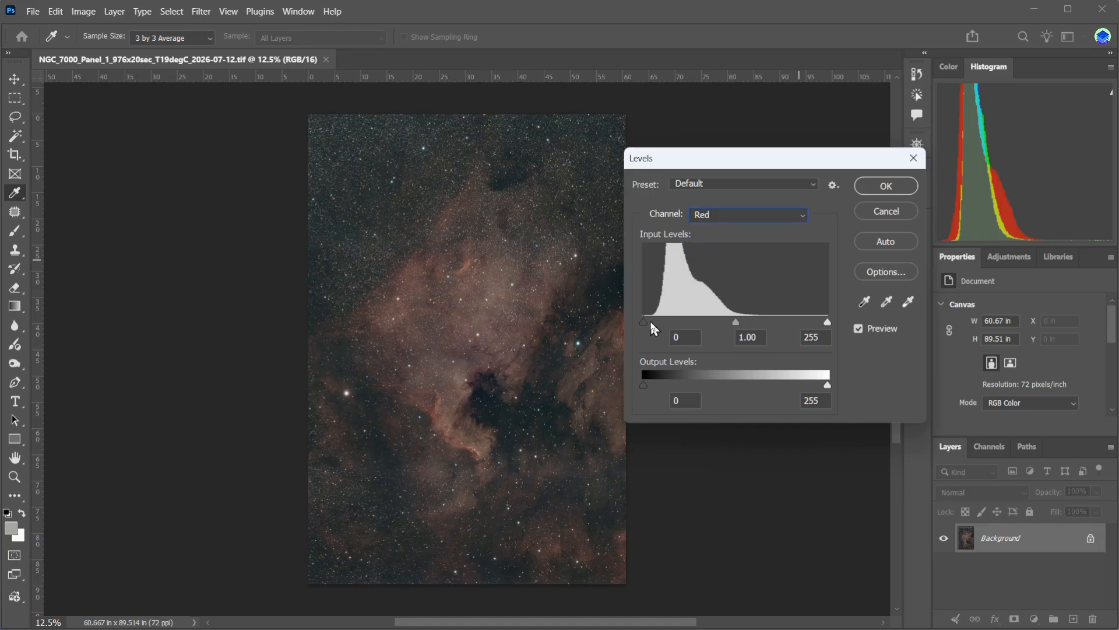
pyautogui.moveTo(643, 322); pyautogui.dragTo(649, 323)
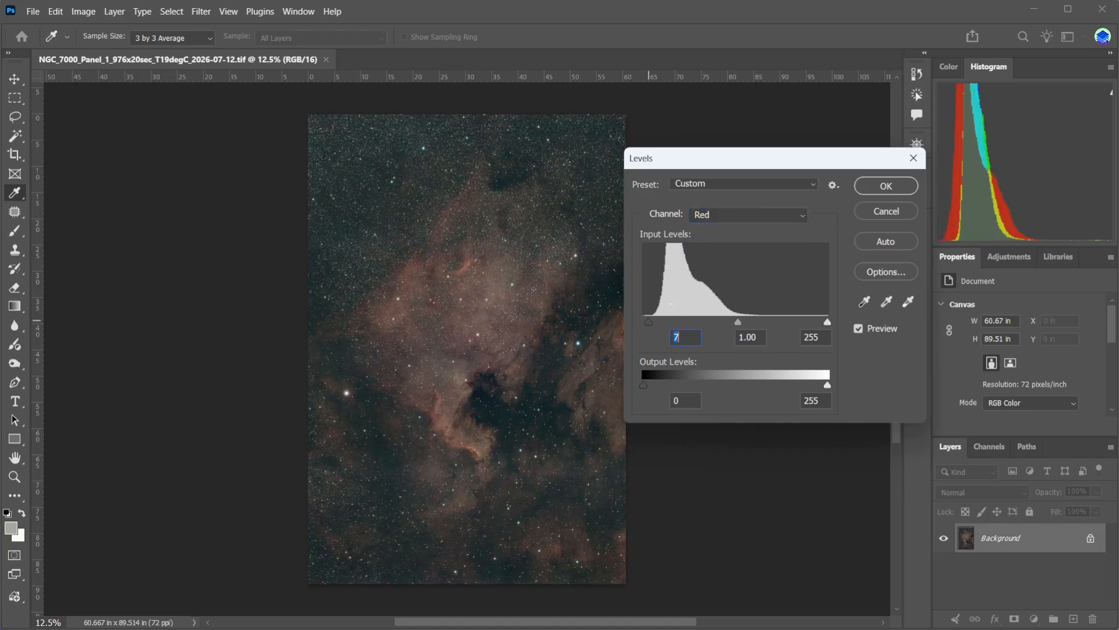
pyautogui.click(726, 216)
pyautogui.click(722, 259)
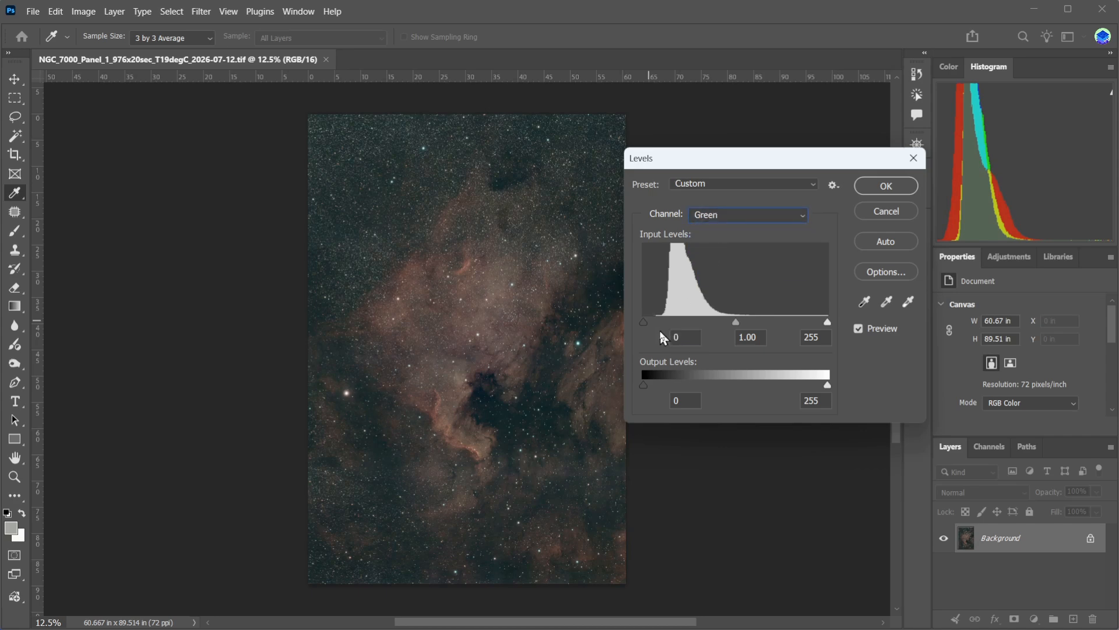
pyautogui.moveTo(643, 324); pyautogui.dragTo(651, 325)
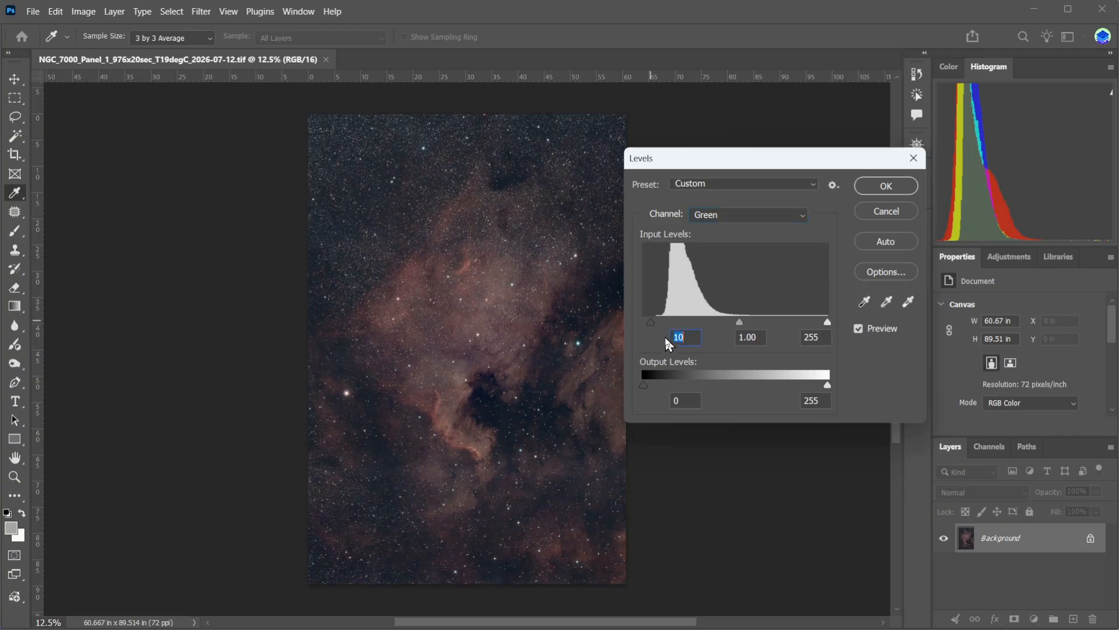
# Raise the Blue channel's black input level to 11 and apply the Levels adjustment.
pyautogui.click(723, 212)
pyautogui.click(708, 271)
pyautogui.moveTo(644, 322); pyautogui.dragTo(652, 322)
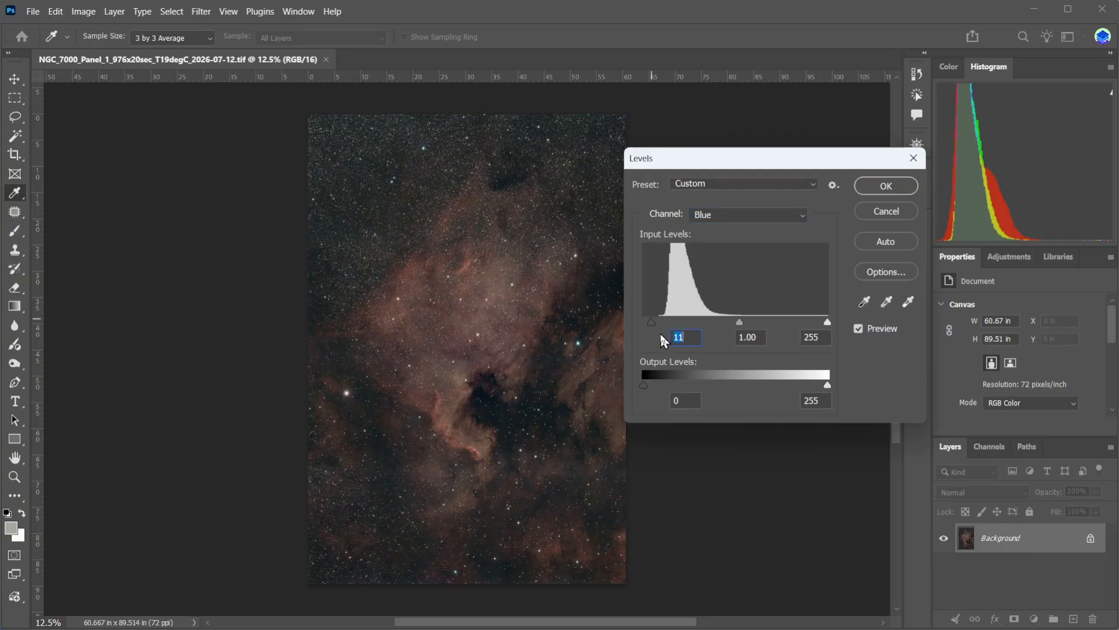
pyautogui.click(884, 185)
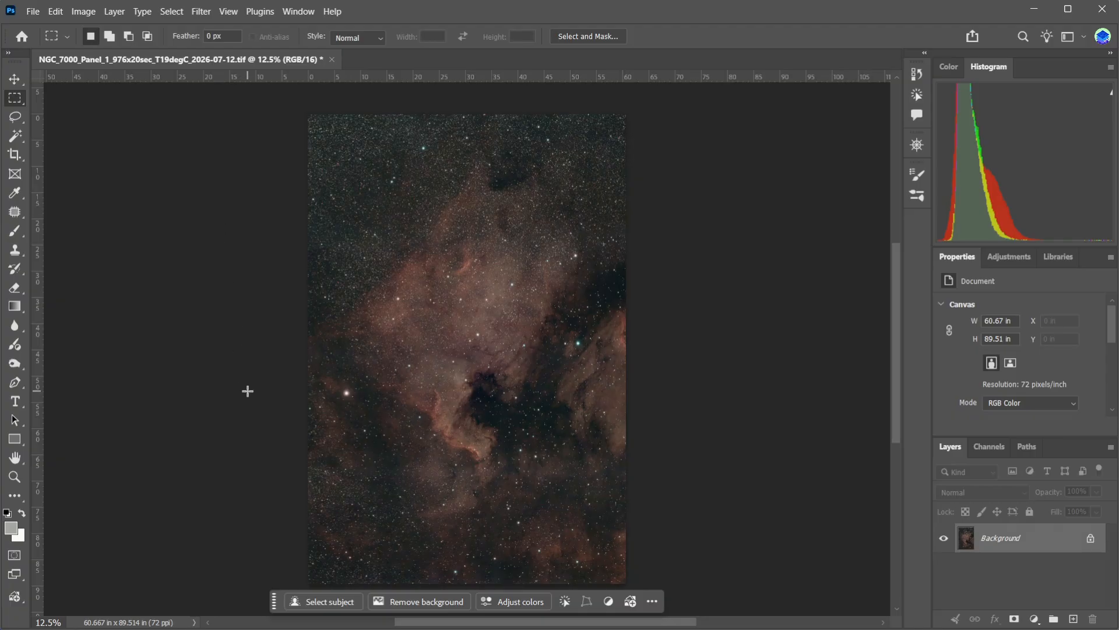
# Open the image in the Camera Raw Filter and set Saturation to +25 after trying the maximum of +100.
pyautogui.click(202, 12)
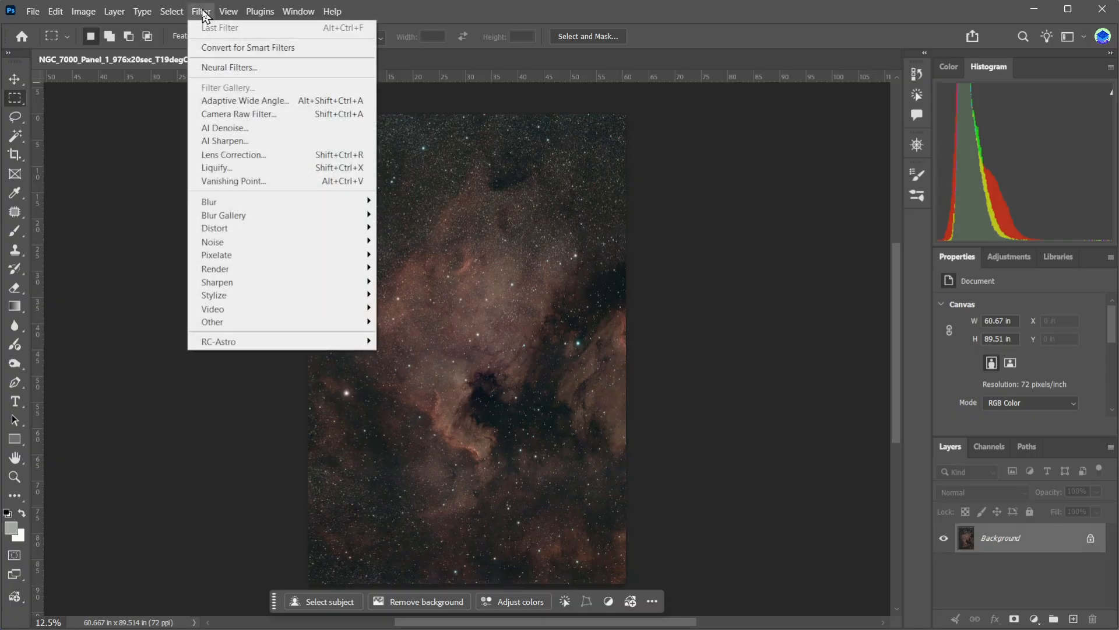
pyautogui.click(239, 116)
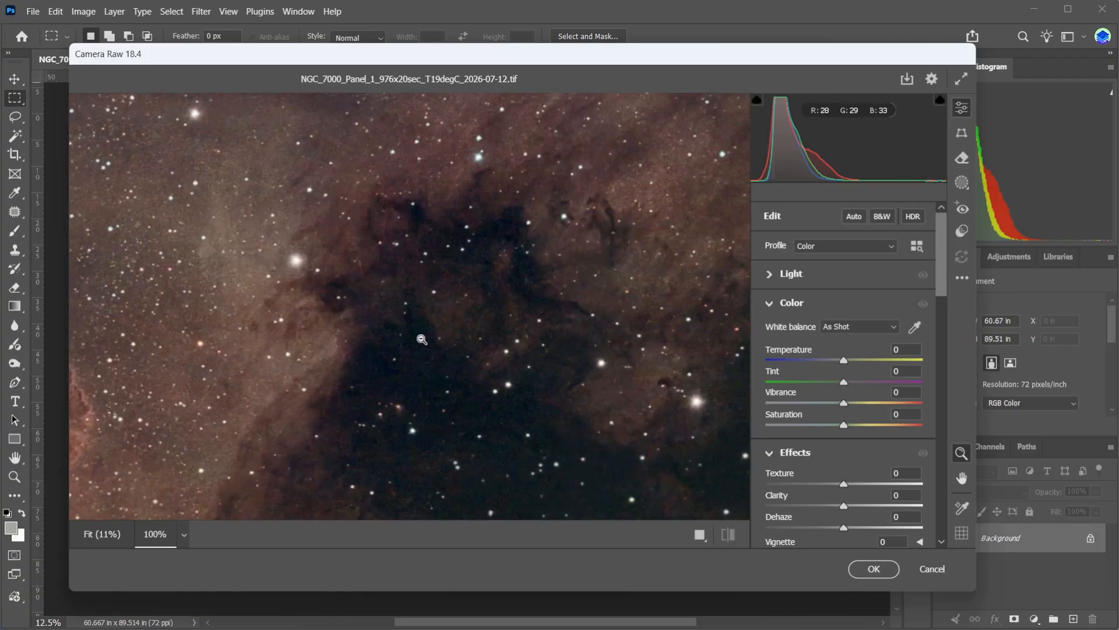
pyautogui.click(423, 342)
pyautogui.moveTo(401, 286); pyautogui.dragTo(457, 309)
pyautogui.click(436, 306)
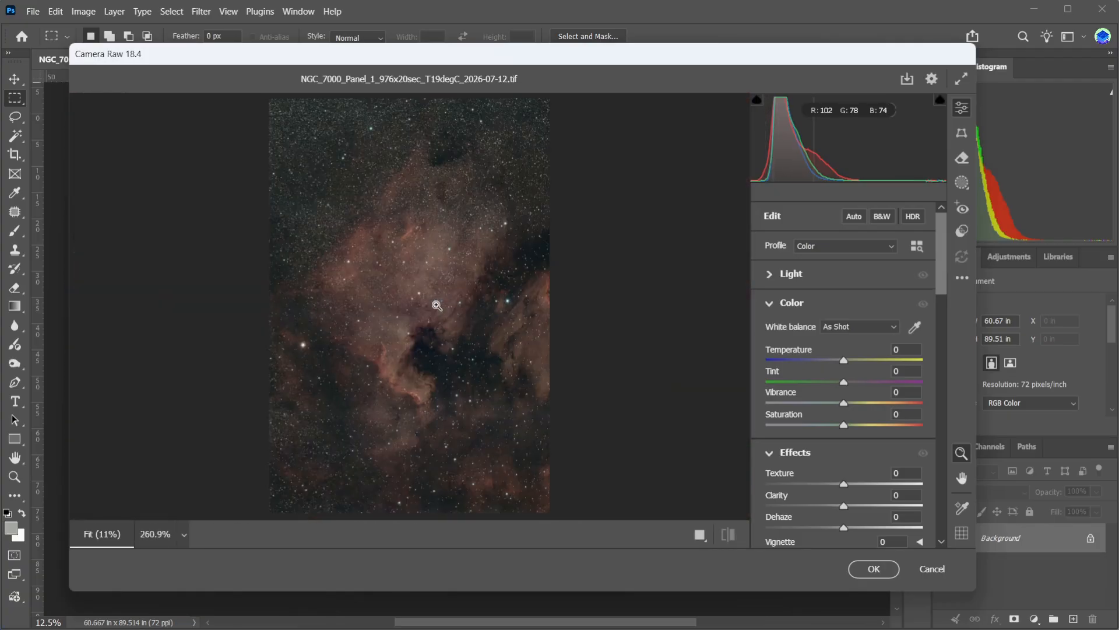
pyautogui.click(437, 303)
pyautogui.scroll(-9, 460, 350)
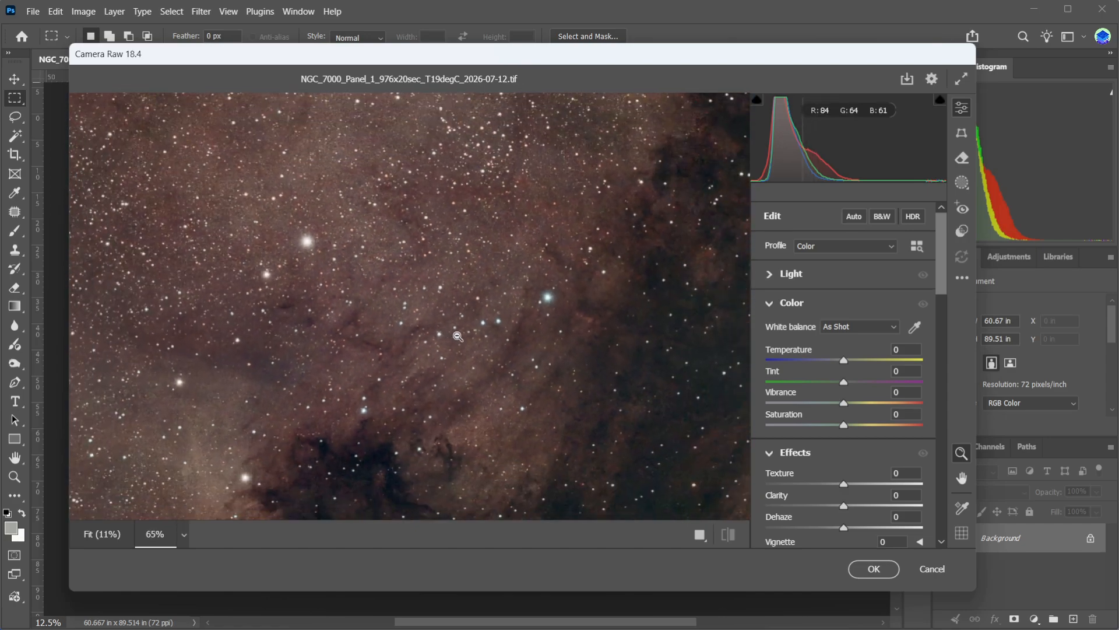
pyautogui.moveTo(843, 425); pyautogui.dragTo(936, 428)
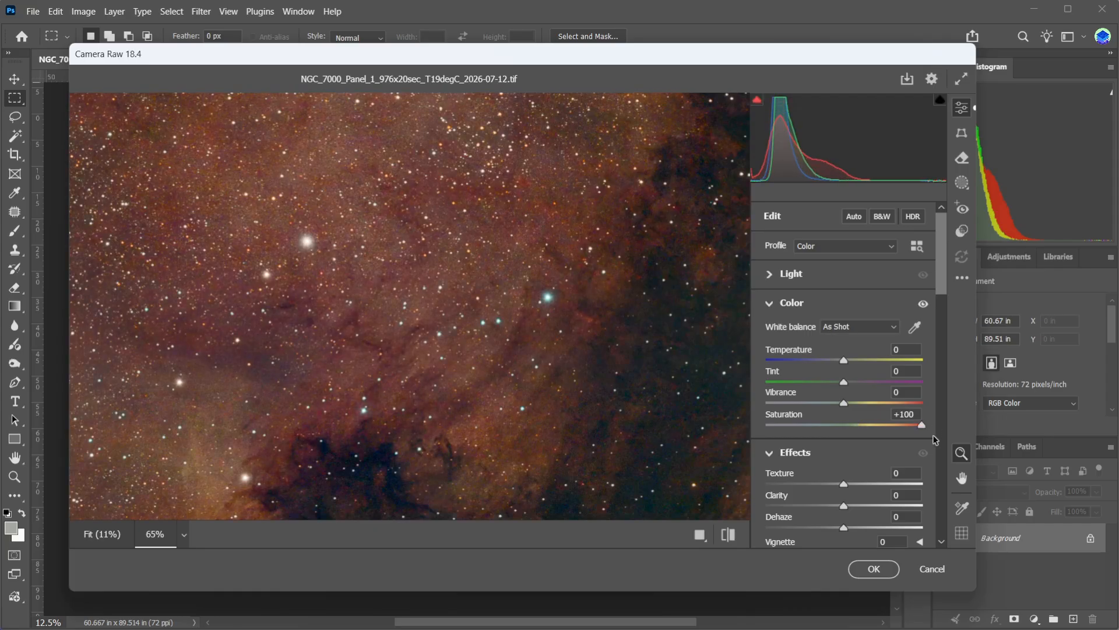
pyautogui.scroll(-1, 353, 345)
pyautogui.scroll(-1, 354, 345)
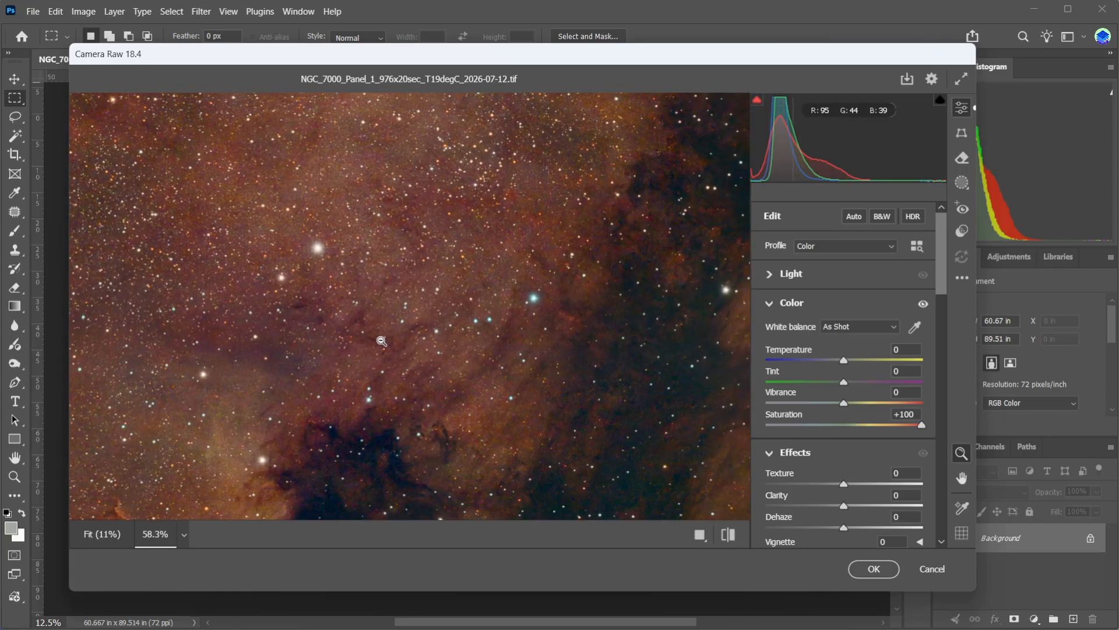
pyautogui.scroll(-1, 385, 342)
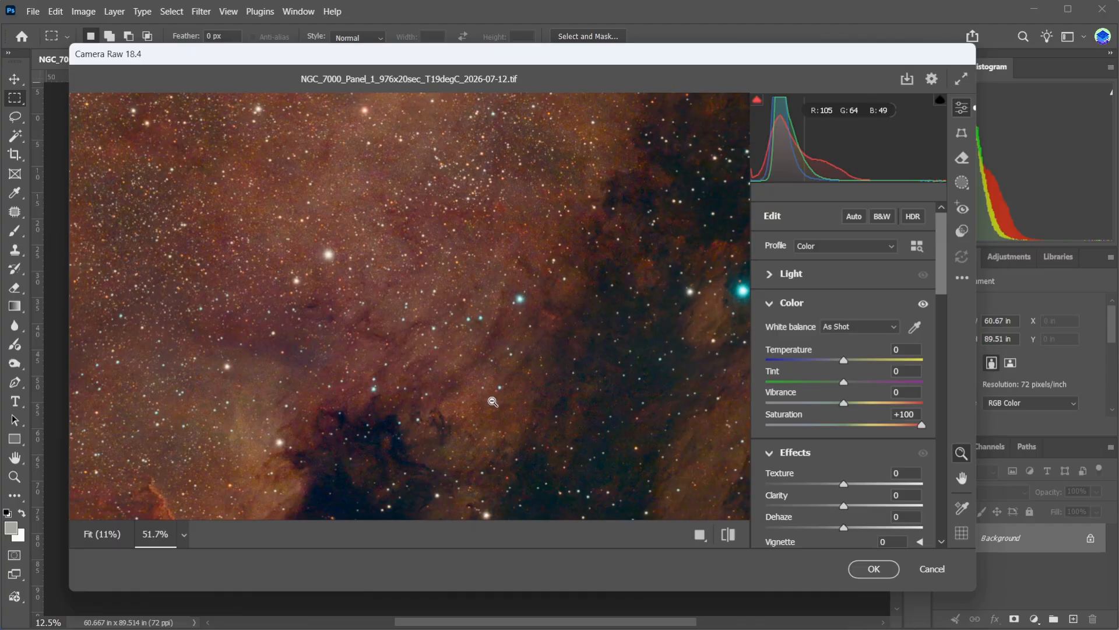
pyautogui.moveTo(927, 429); pyautogui.dragTo(864, 429)
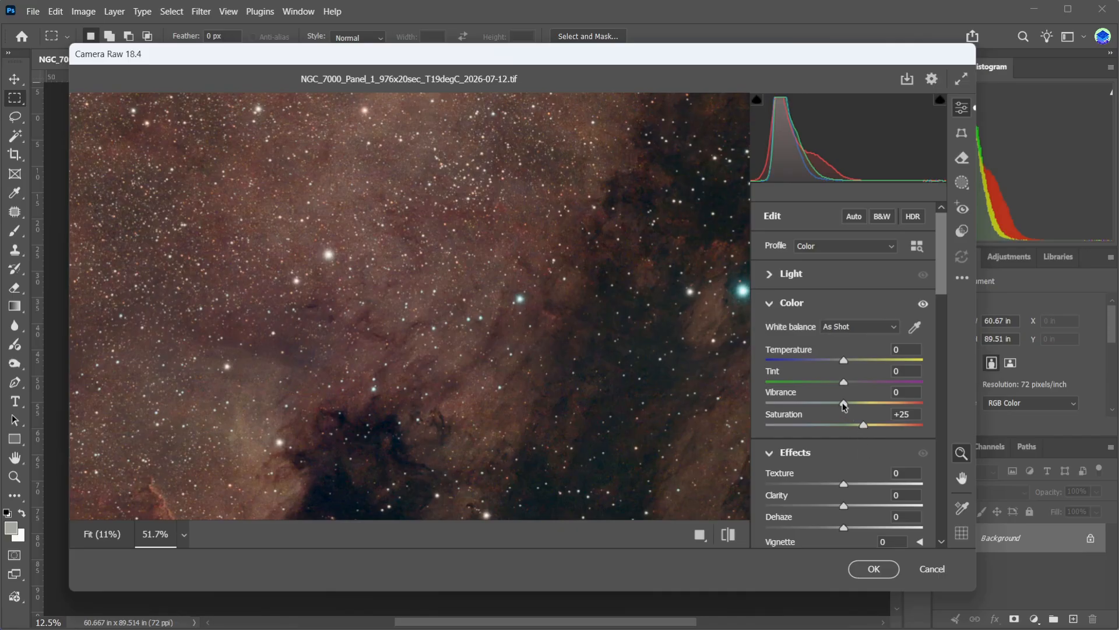
# Set Vibrance to +10 after trying the maximum of +100.
pyautogui.moveTo(845, 406); pyautogui.dragTo(975, 407)
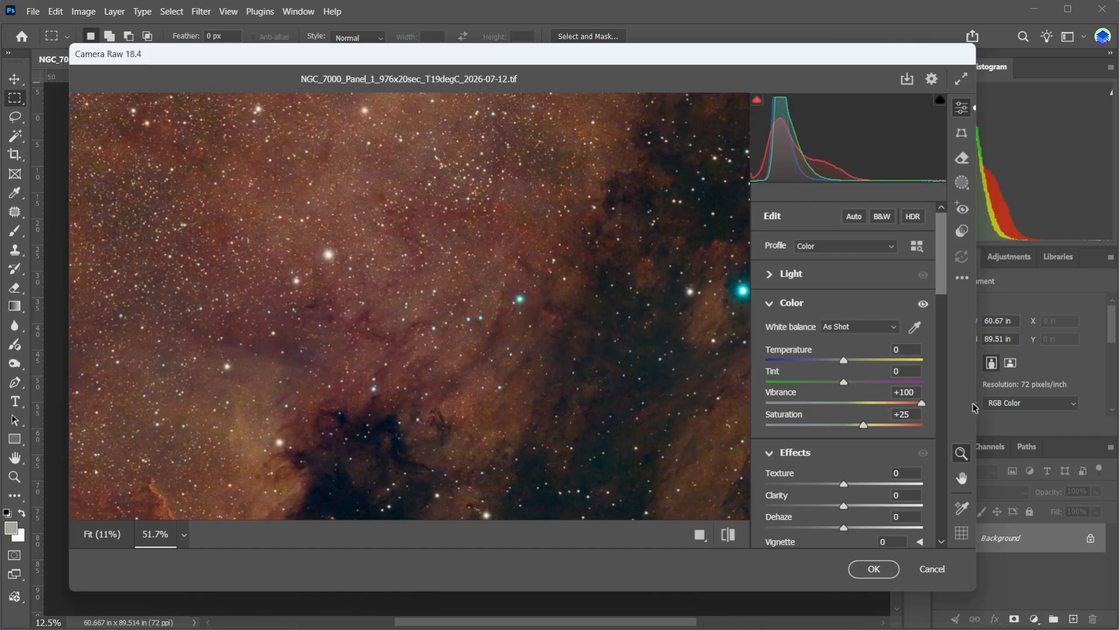
pyautogui.moveTo(922, 404); pyautogui.dragTo(853, 408)
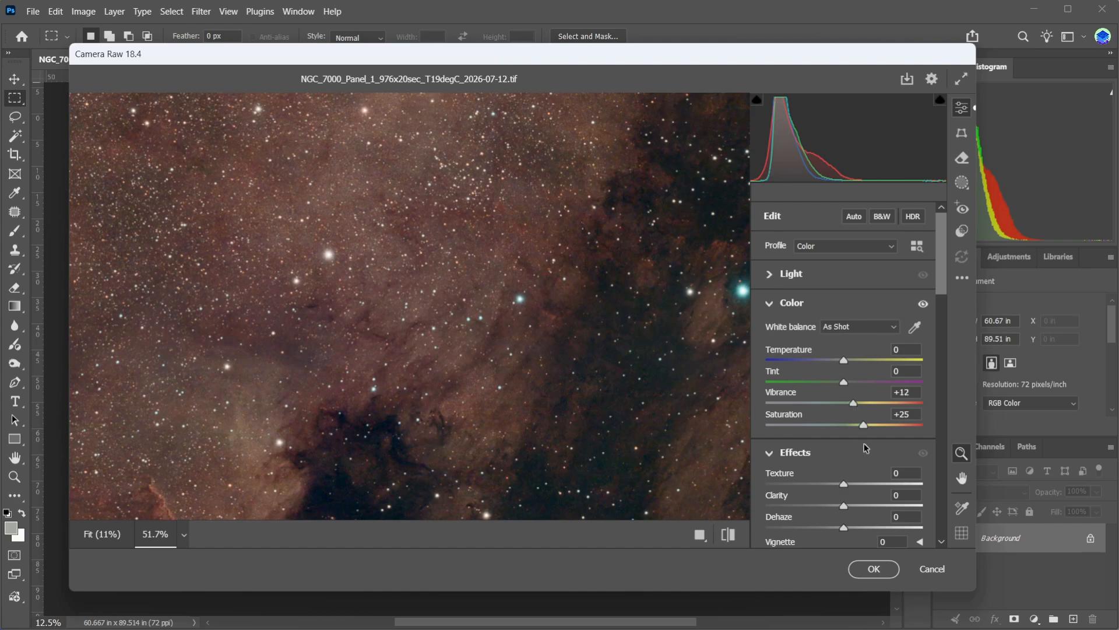
pyautogui.moveTo(853, 407); pyautogui.dragTo(852, 408)
# Set Clarity to +6 after trying +100, and apply the Camera Raw Filter adjustments.
pyautogui.moveTo(847, 509); pyautogui.dragTo(926, 511)
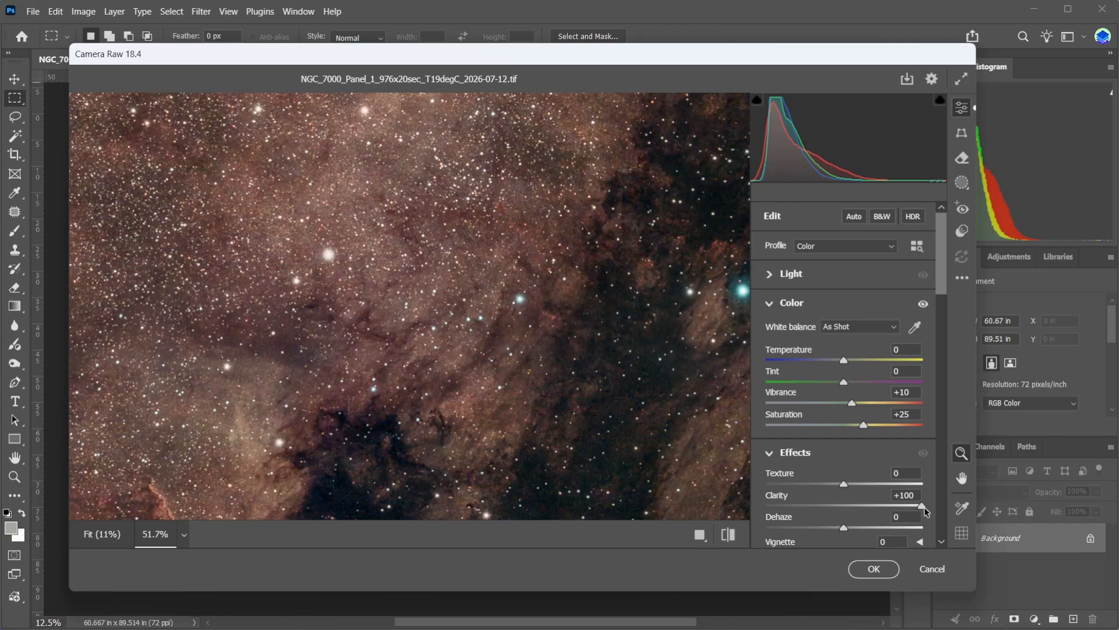
pyautogui.moveTo(926, 511); pyautogui.dragTo(849, 514)
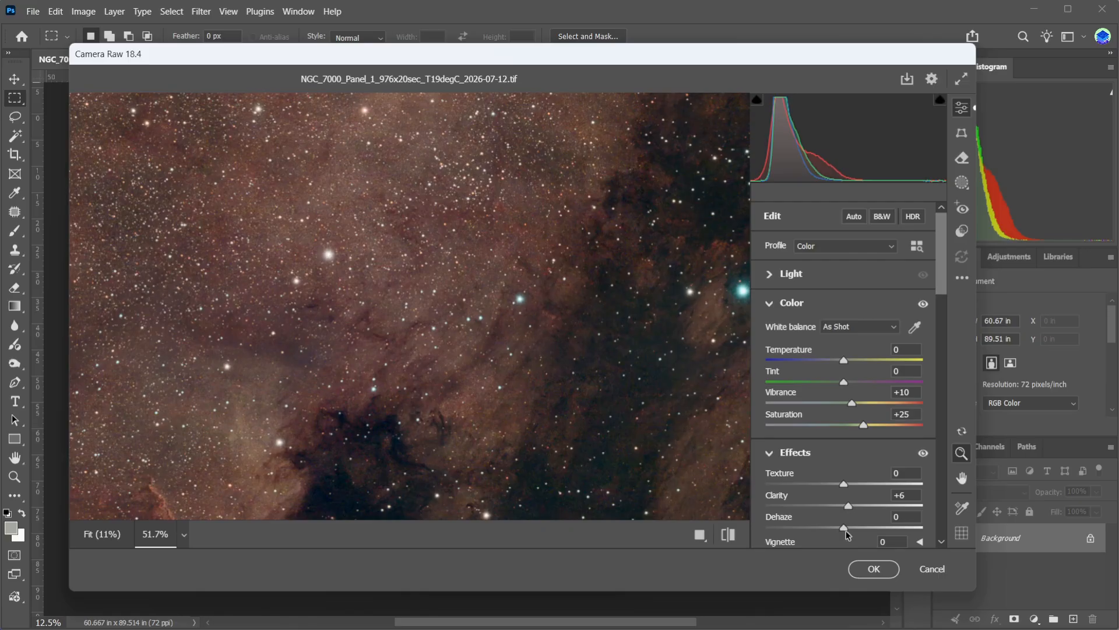
pyautogui.click(869, 568)
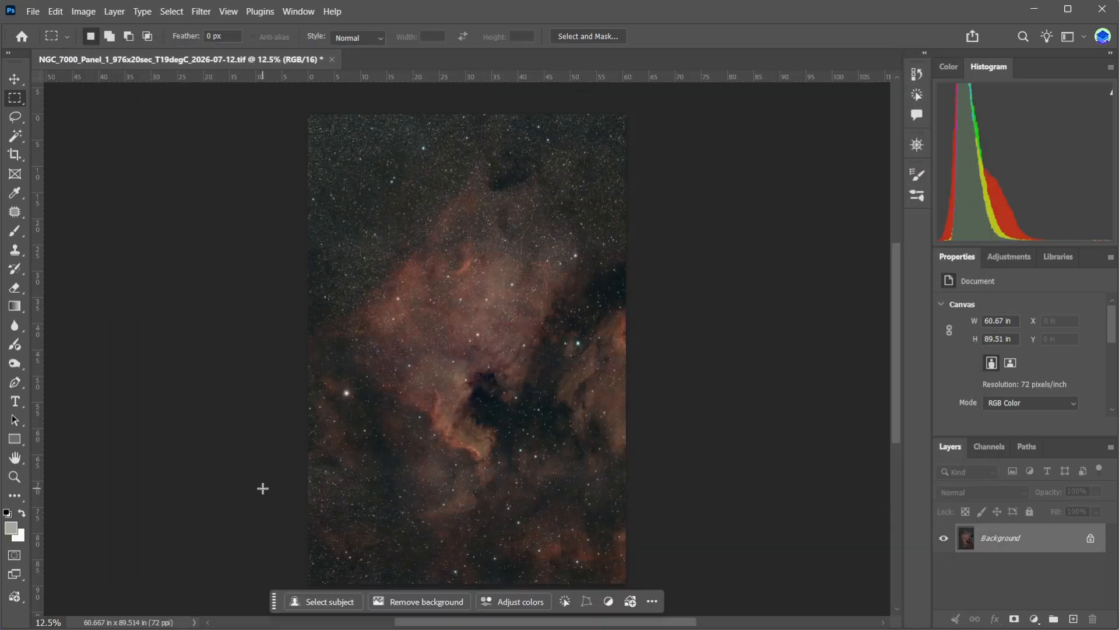
# Examine the adjusted image up close around the dark nebula and the bright red ridge, and return to the whole image.
pyautogui.scroll(1, 483, 361)
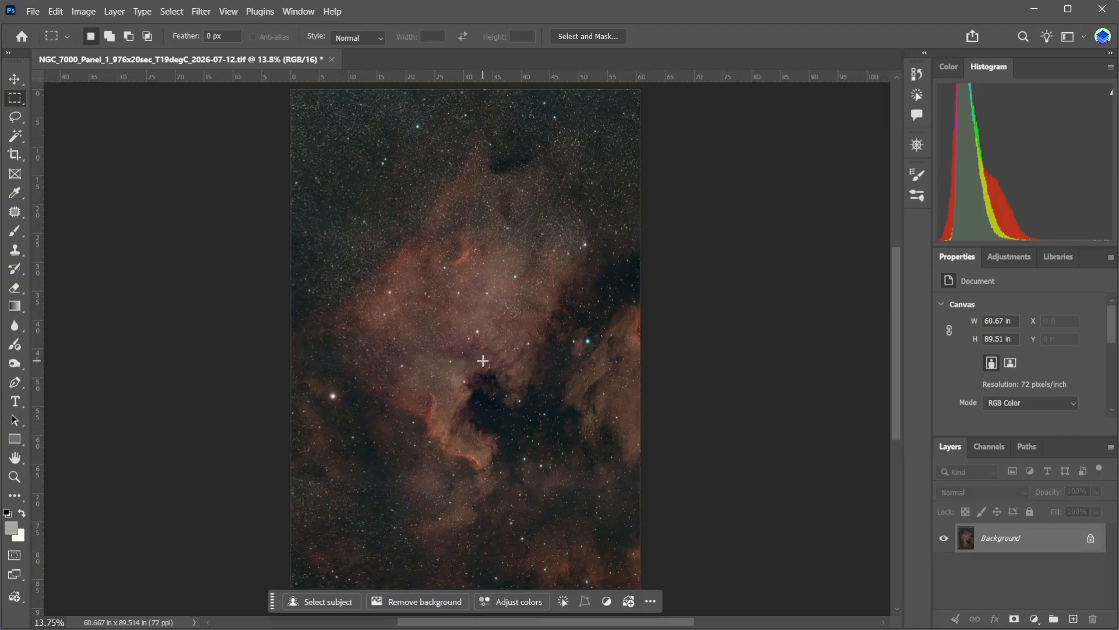
pyautogui.scroll(15, 483, 361)
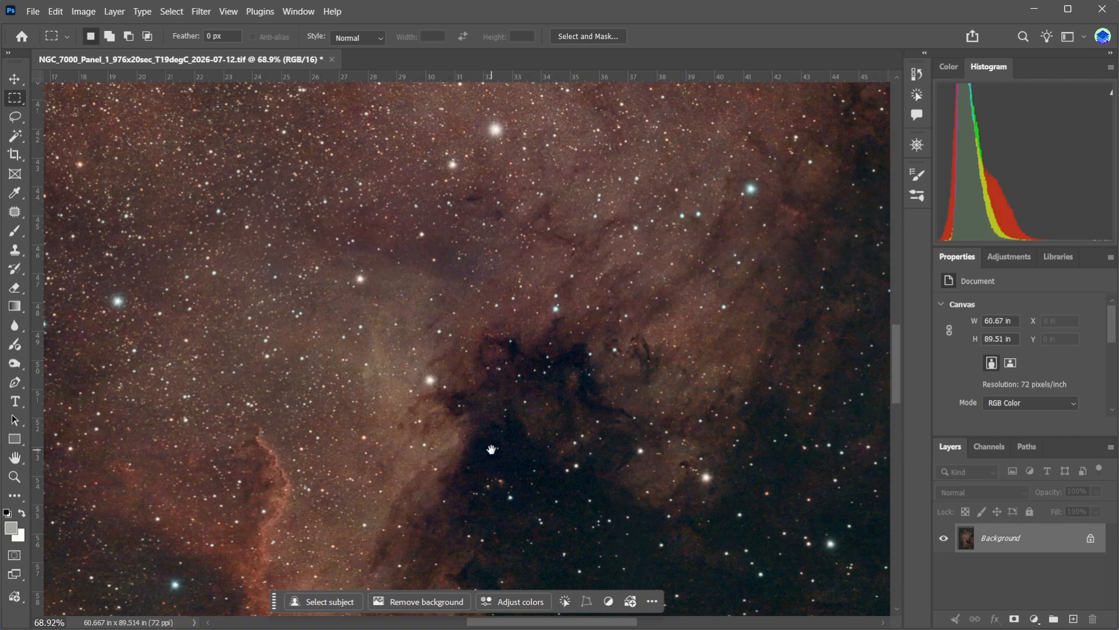
pyautogui.moveTo(492, 449); pyautogui.dragTo(451, 157)
pyautogui.moveTo(343, 454); pyautogui.dragTo(414, 303)
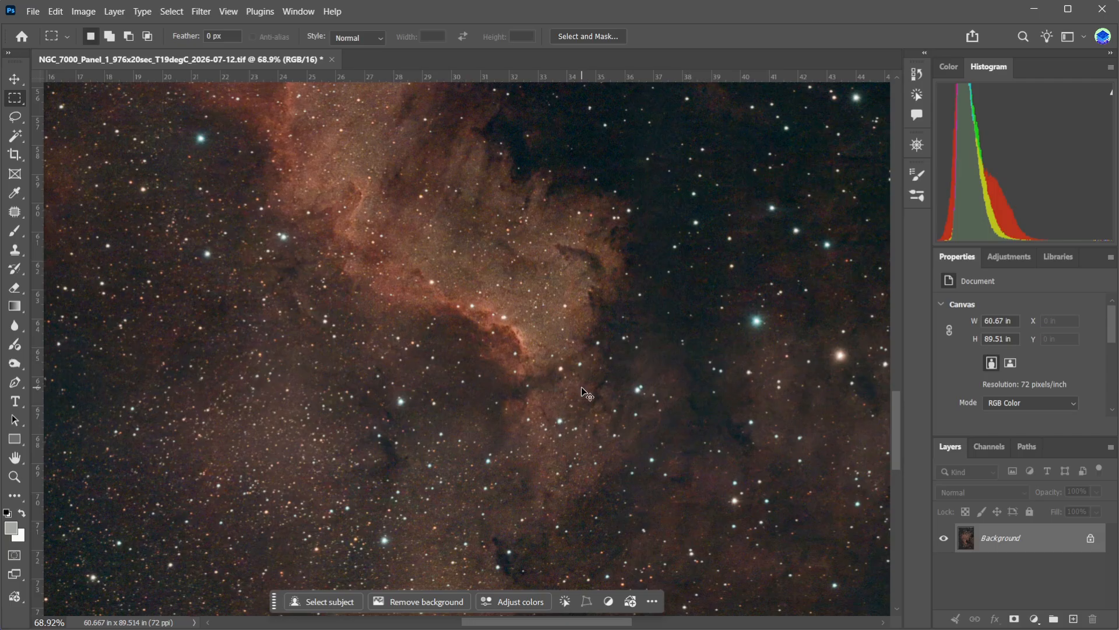
pyautogui.hotkey('ctrl', '0')
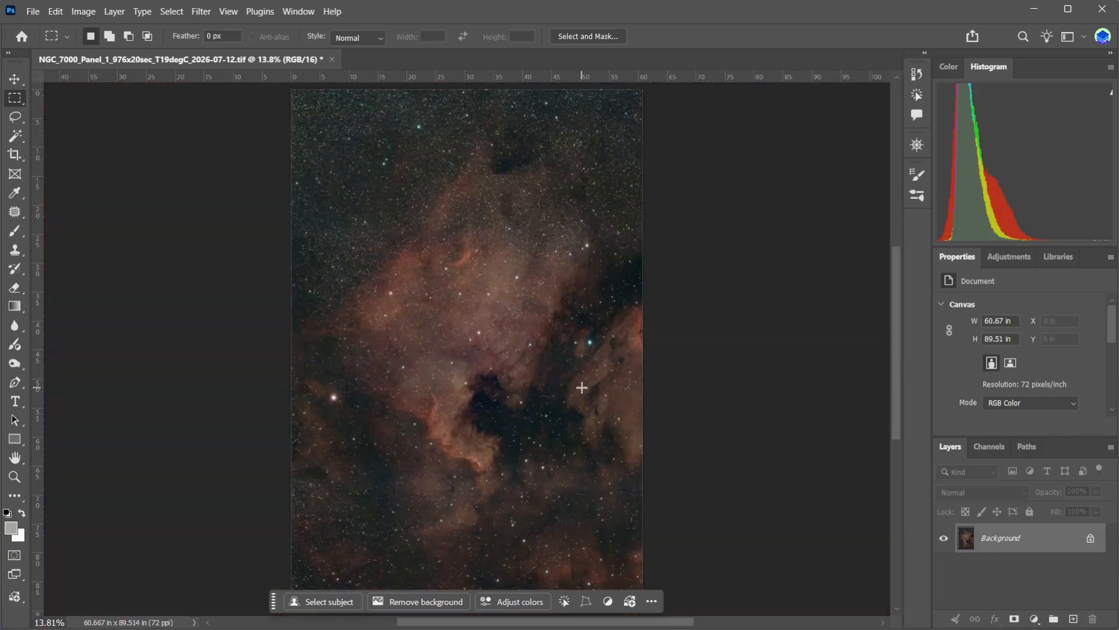